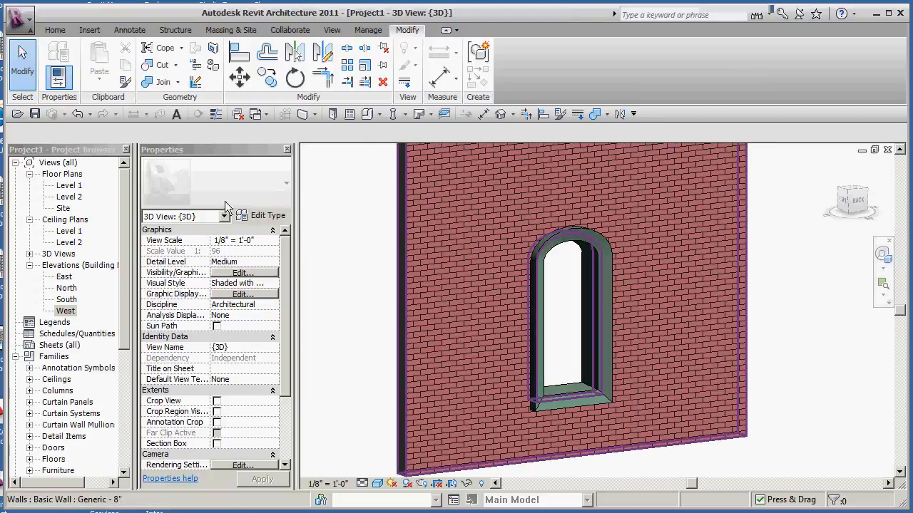
- Open the Level 1 floor plan around the wall with the window
double_click(77, 187)
scroll(606, 324, "up", 4)
scroll(567, 300, "up", 1)
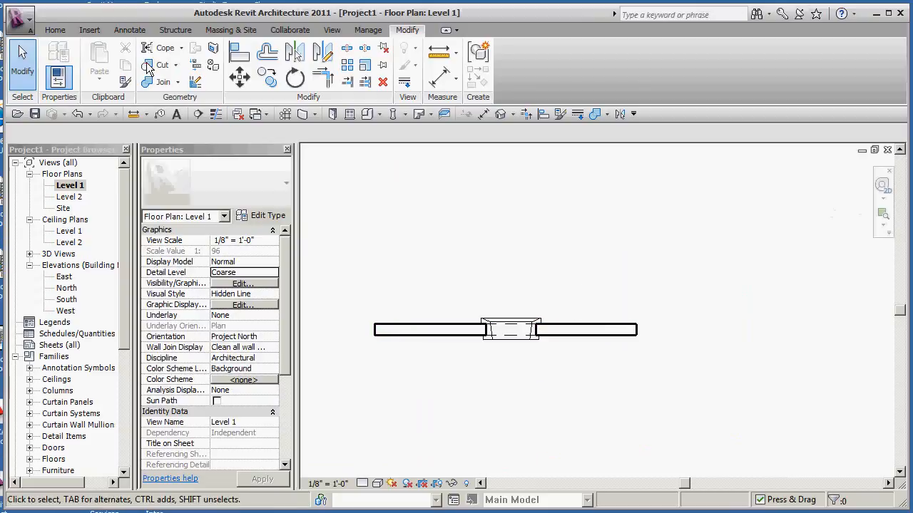
- Load the RPC Female and RPC Male families from the Entourage folder of the Imperial Library for component placement
left_click(53, 29)
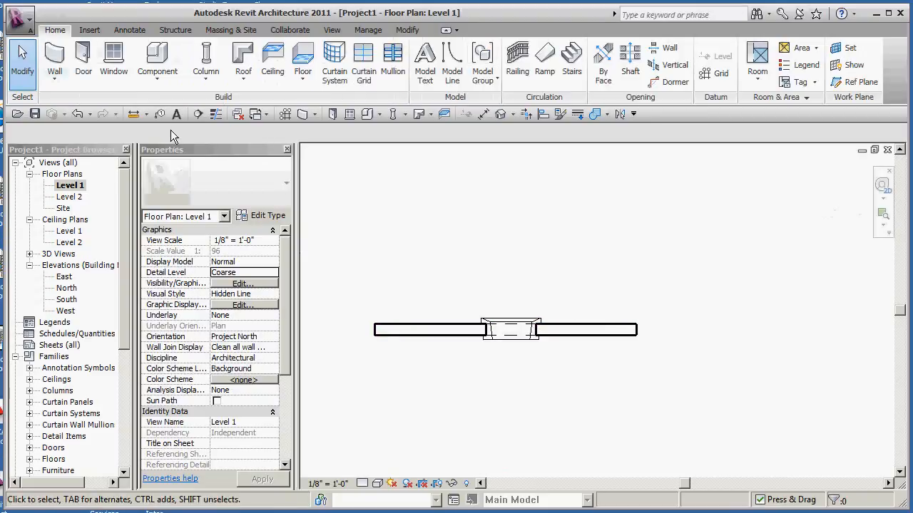
left_click(157, 75)
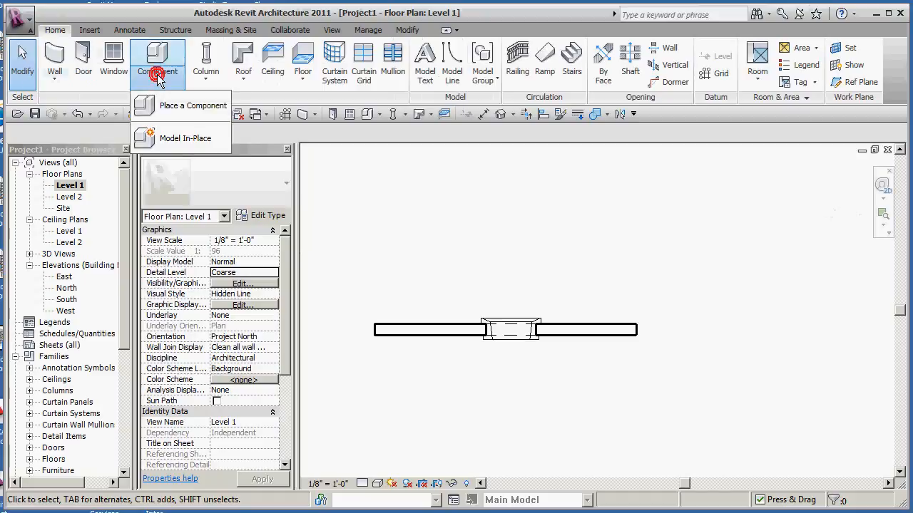
left_click(183, 106)
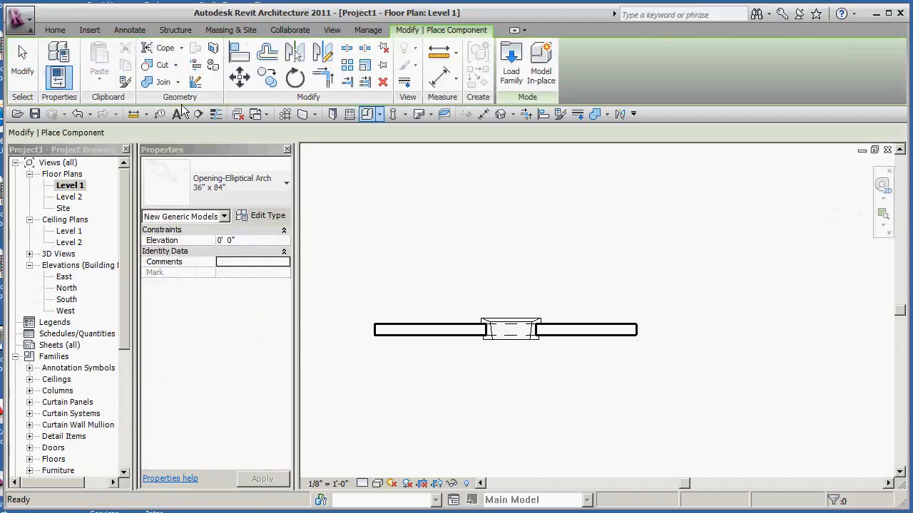
left_click(509, 74)
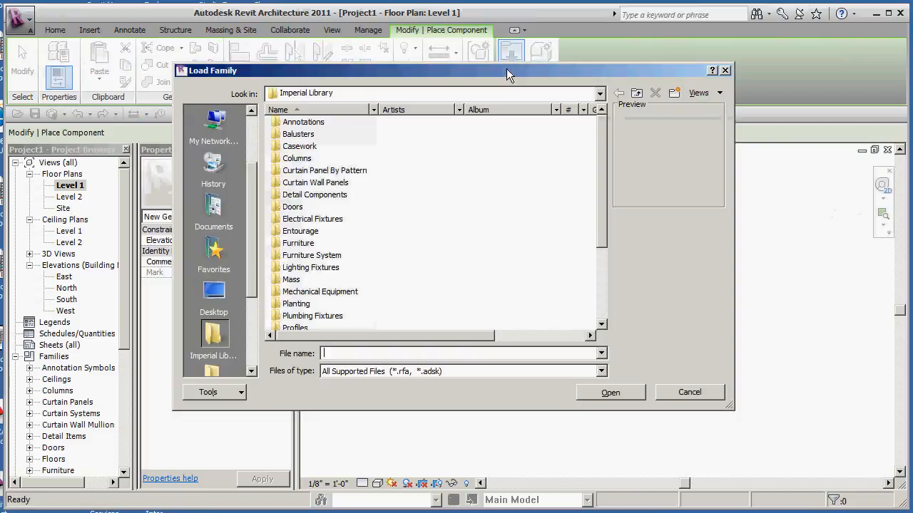
double_click(303, 231)
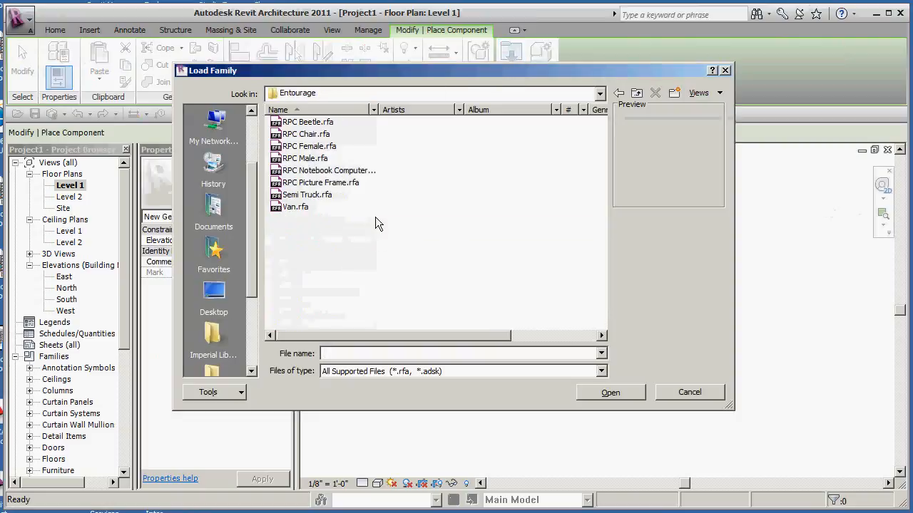
left_click(306, 146)
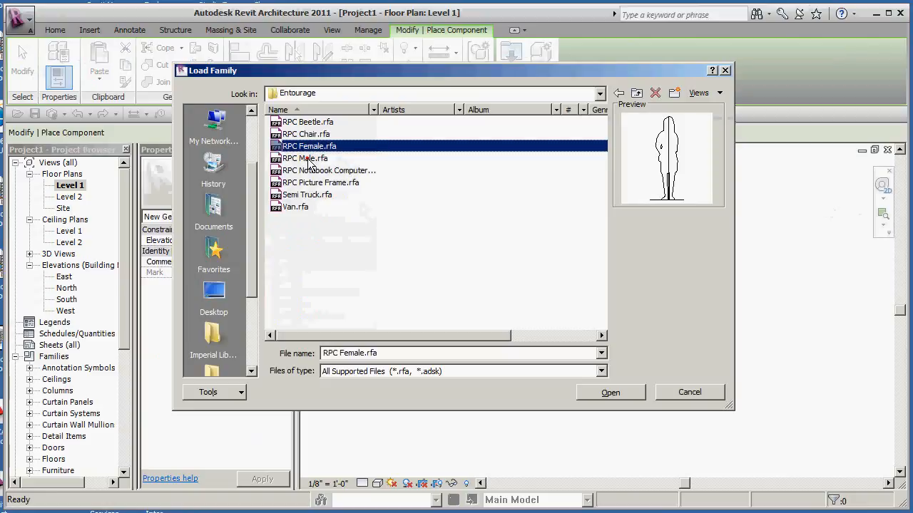
left_click(306, 158, "ctrl")
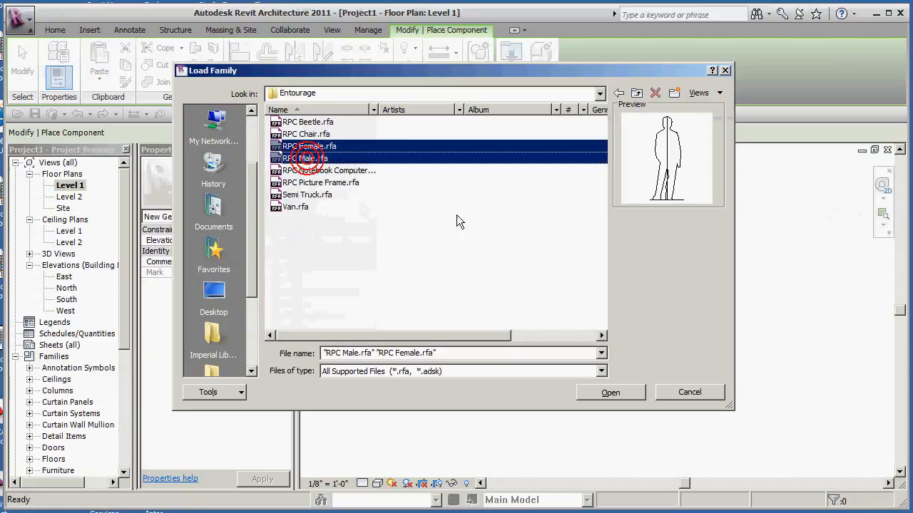
left_click(619, 393)
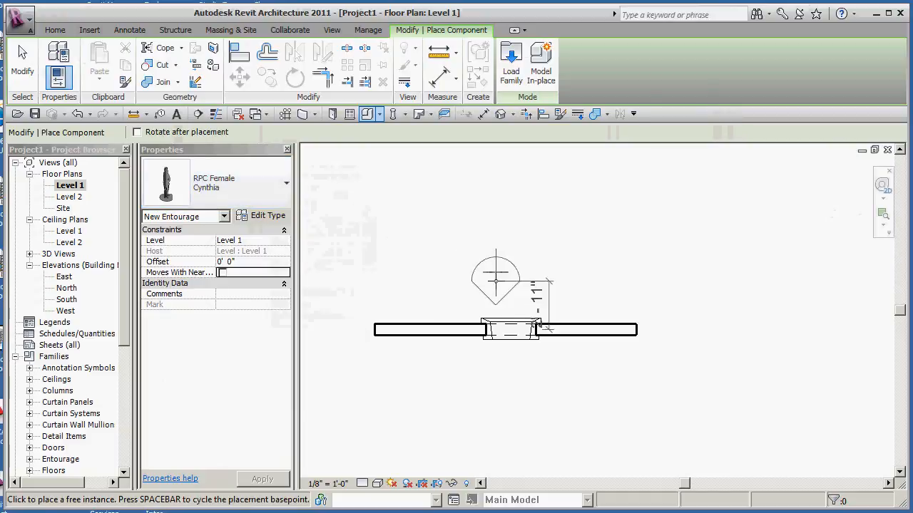
- Place one RPC Female figure just behind the window, on the north side of the wall
left_click(519, 283)
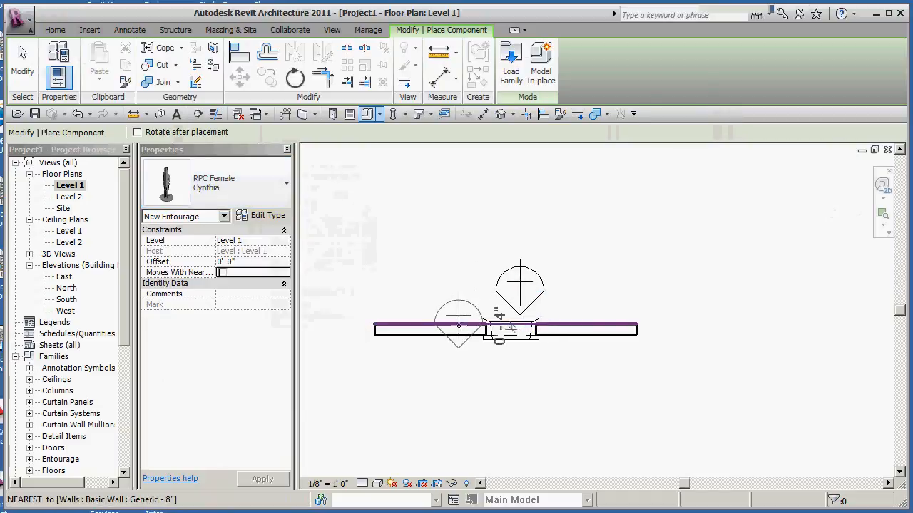
key("Escape")
key("Escape")
- Create a perspective camera view from southwest of the wall, aimed through the window to a target point beyond the figure
scroll(466, 357, "down", 2)
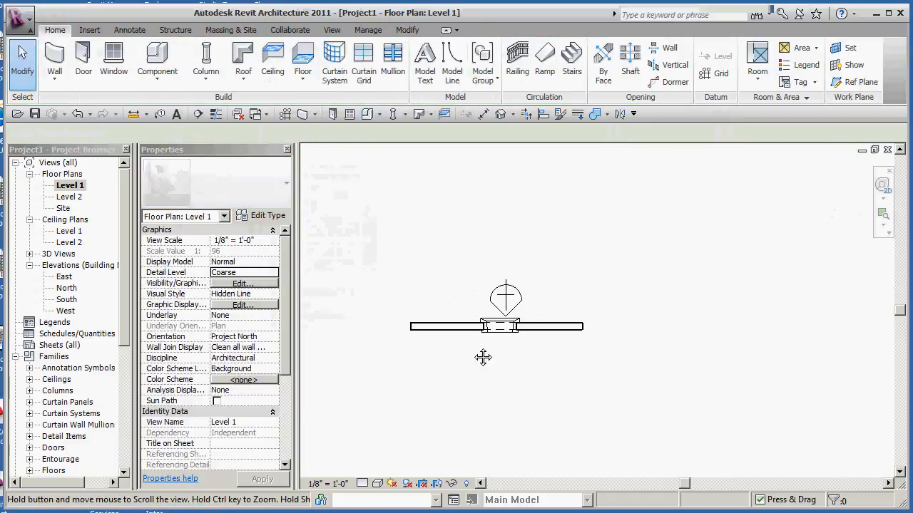
middle_click_drag(479, 368, 500, 293)
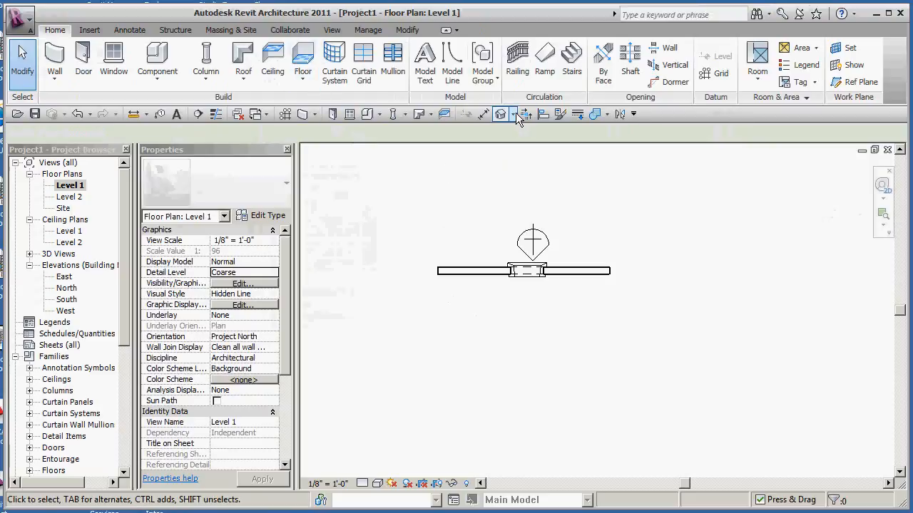
left_click(332, 29)
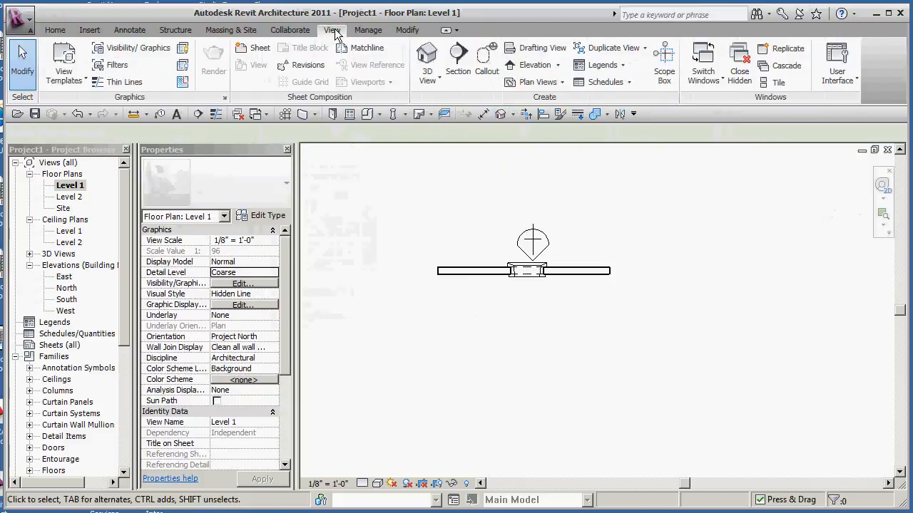
left_click(441, 79)
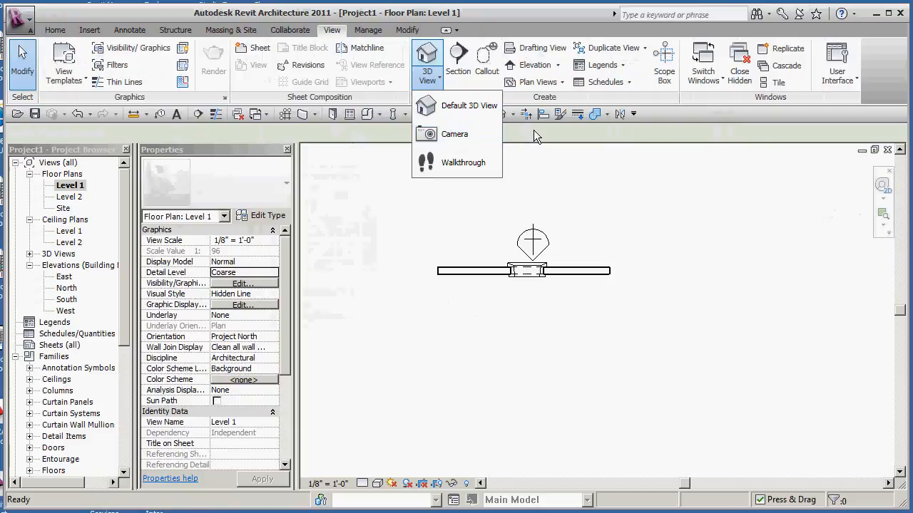
left_click(534, 131)
left_click(512, 115)
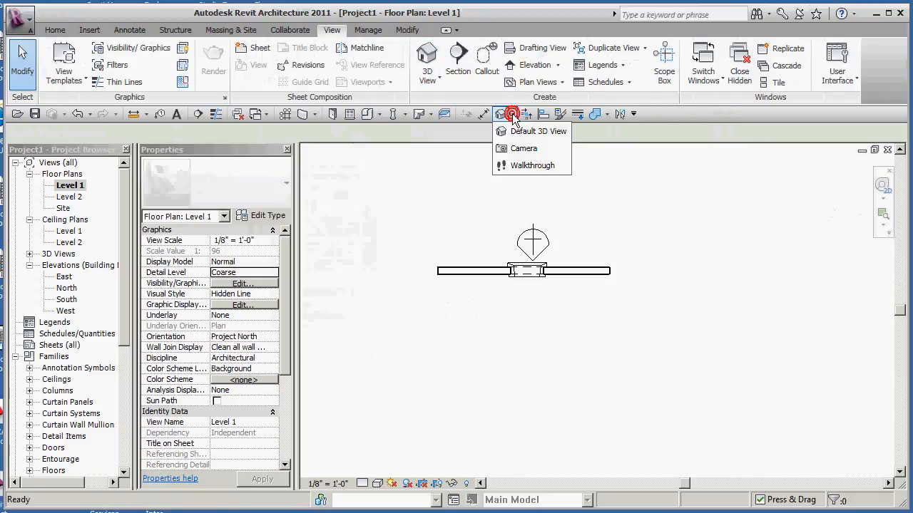
left_click(524, 148)
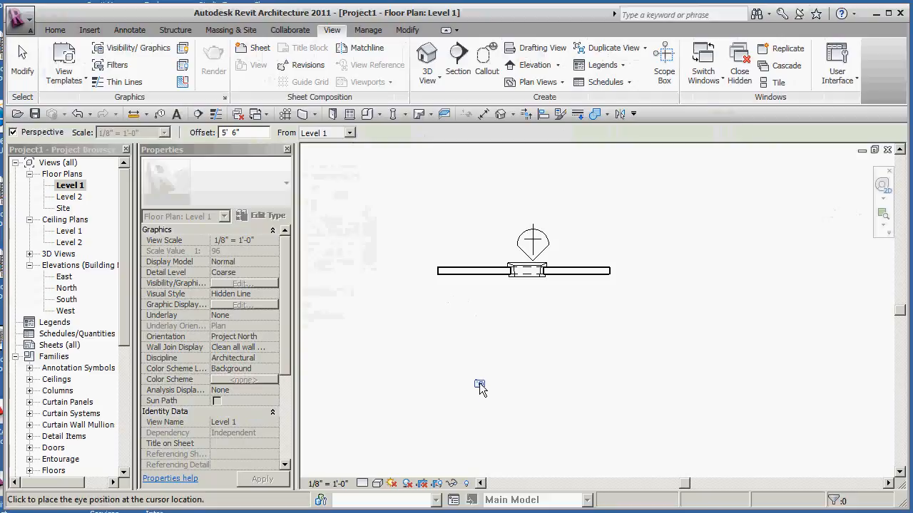
left_click(489, 386)
left_click(550, 221)
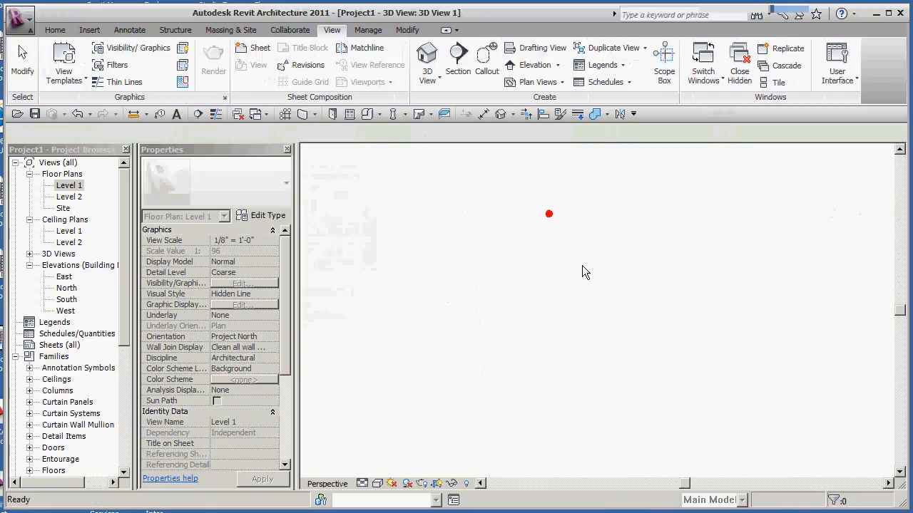
- Change the female entourage figure seen through the window to the RPC Male family
middle_click_drag(680, 371, 599, 324)
scroll(599, 324, "down", 1)
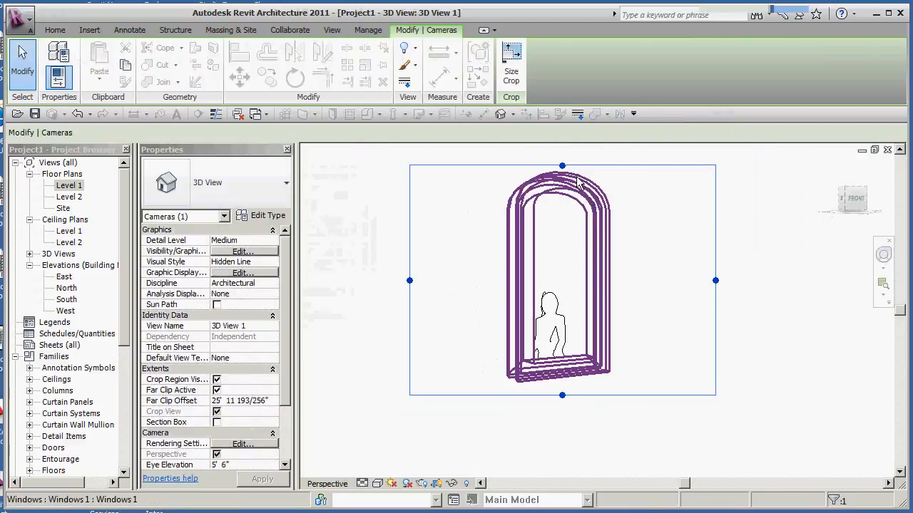
left_click(577, 325)
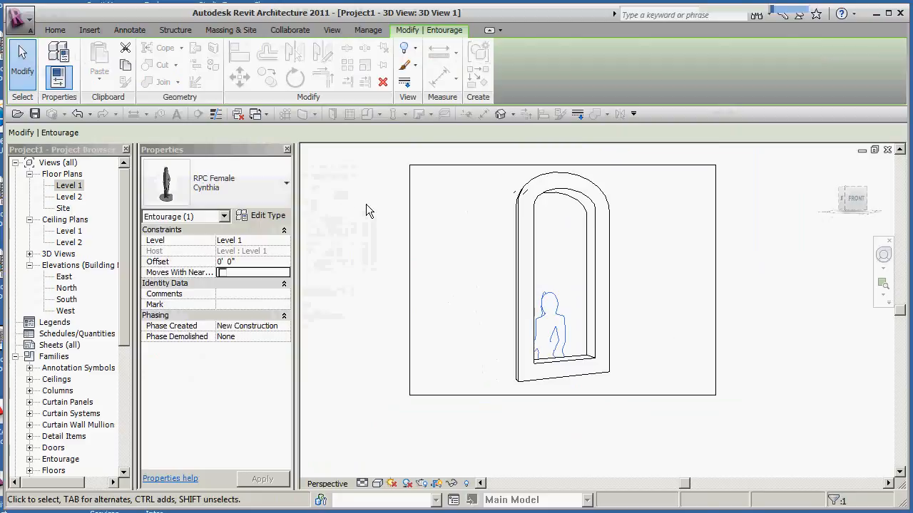
left_click(285, 182)
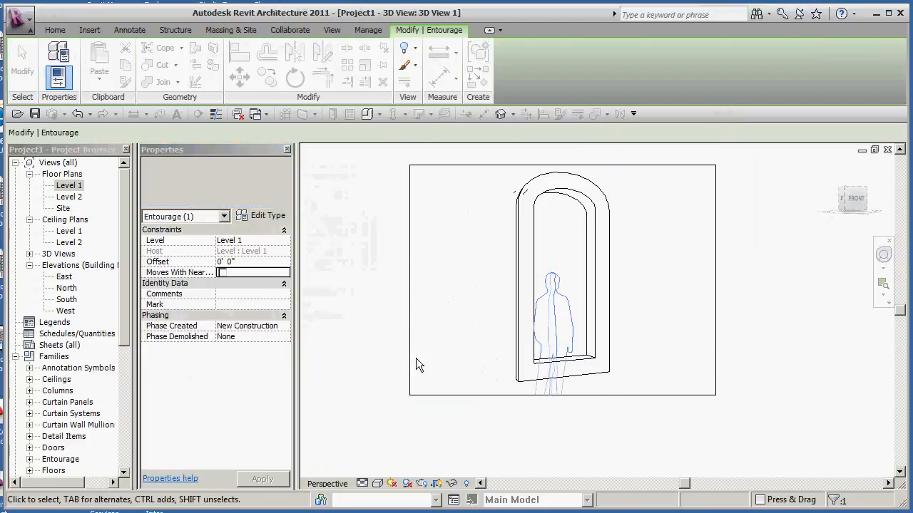
left_click(786, 322)
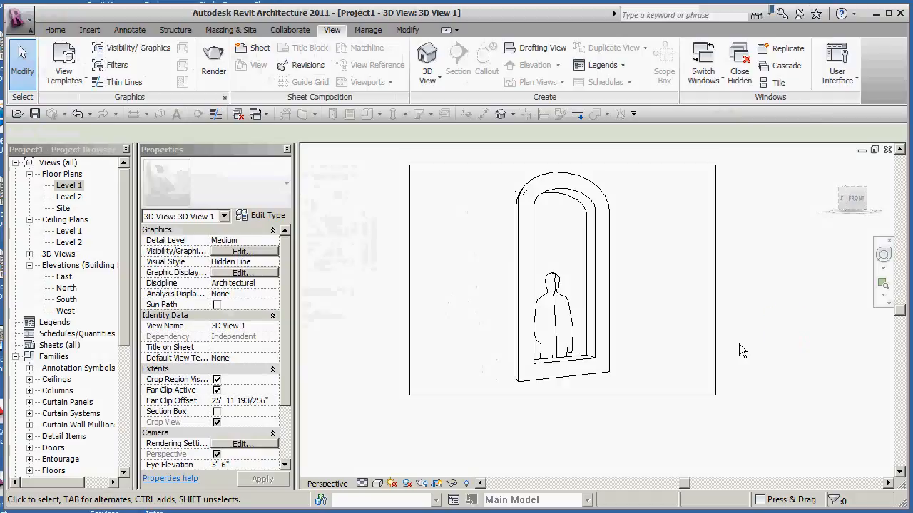
- Shade the camera view with edges, narrow its crop region on both sides of the window and extend it slightly above and below
key("s")
key("d")
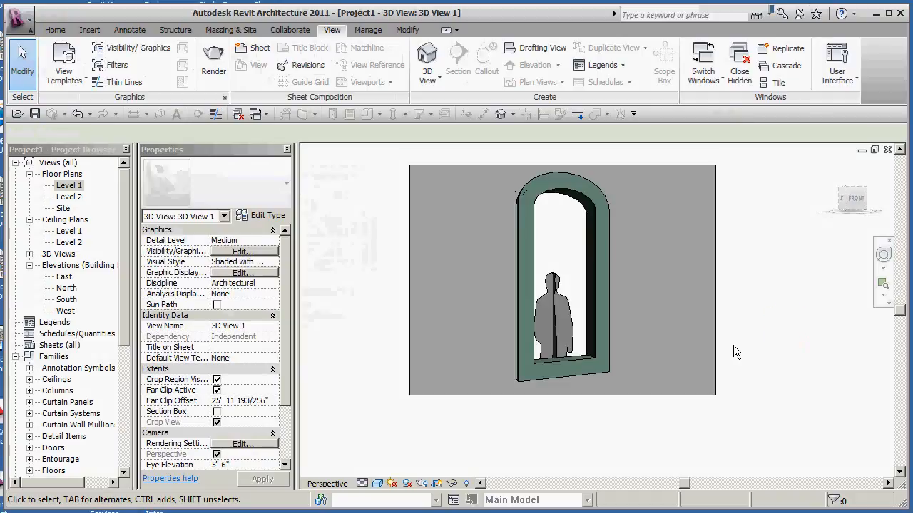
left_click(413, 323)
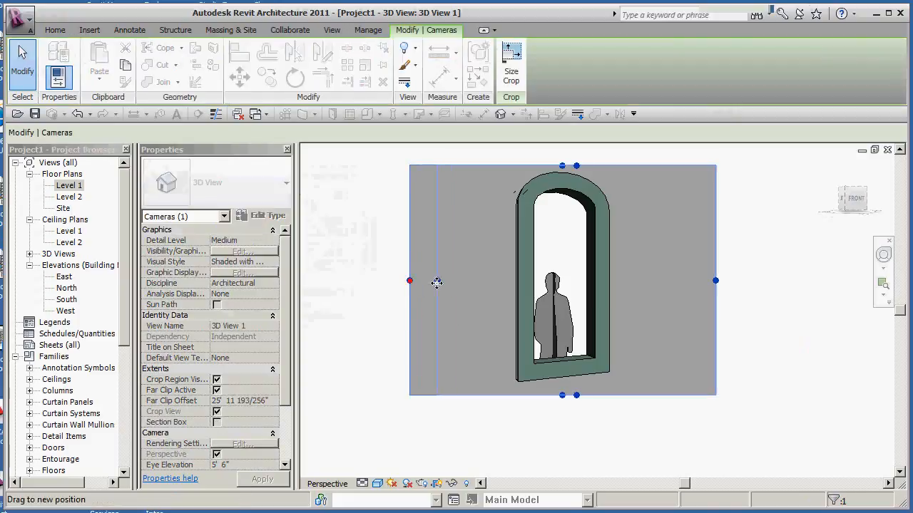
left_click_drag(414, 281, 457, 281)
left_click_drag(584, 396, 583, 412)
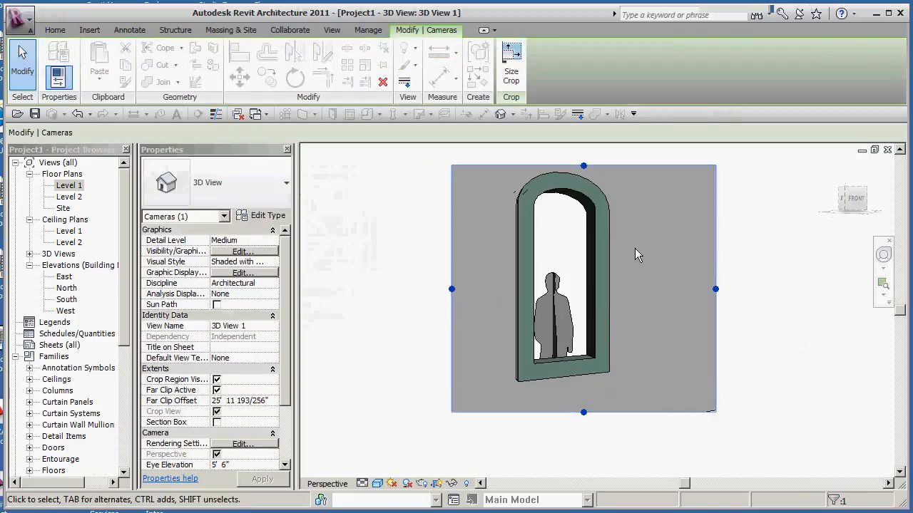
left_click_drag(583, 166, 583, 158)
left_click_drag(717, 286, 651, 285)
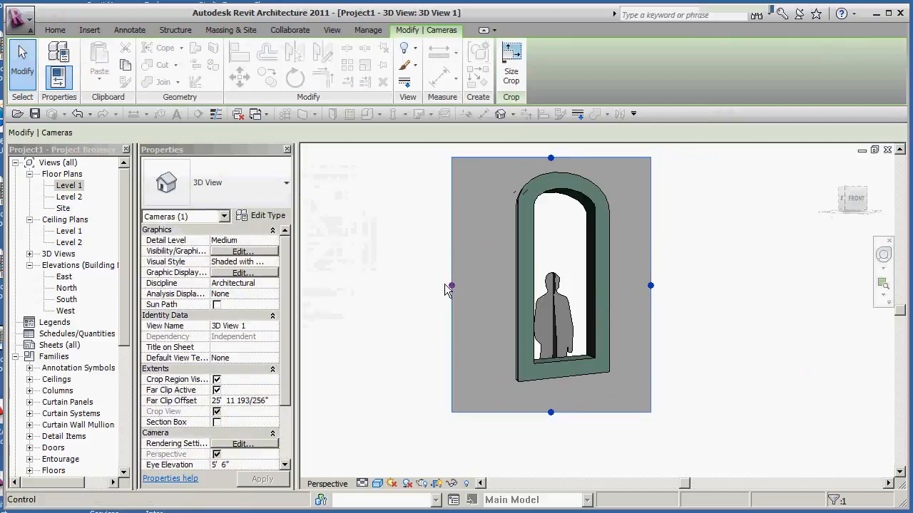
left_click(670, 339)
middle_click_drag(670, 339, 702, 375)
scroll(688, 356, "up", 1)
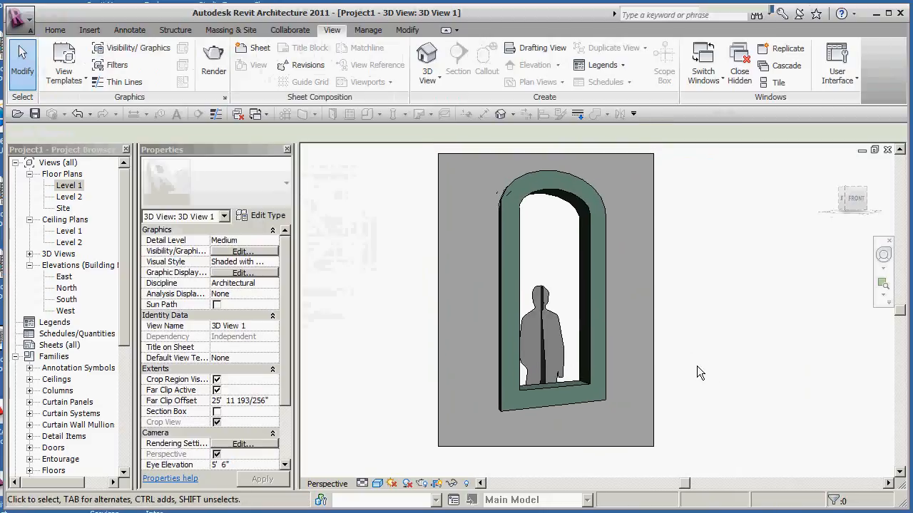
- Review the lighting schemes in the rendering settings, keep Exterior: Sun only, and close the settings without rendering
left_click(424, 483)
left_click_drag(273, 166, 281, 51)
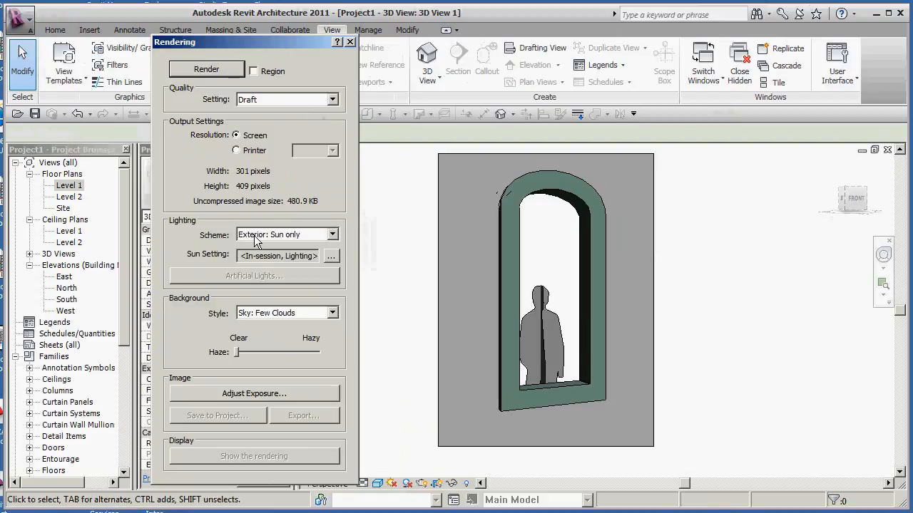
left_click(332, 234)
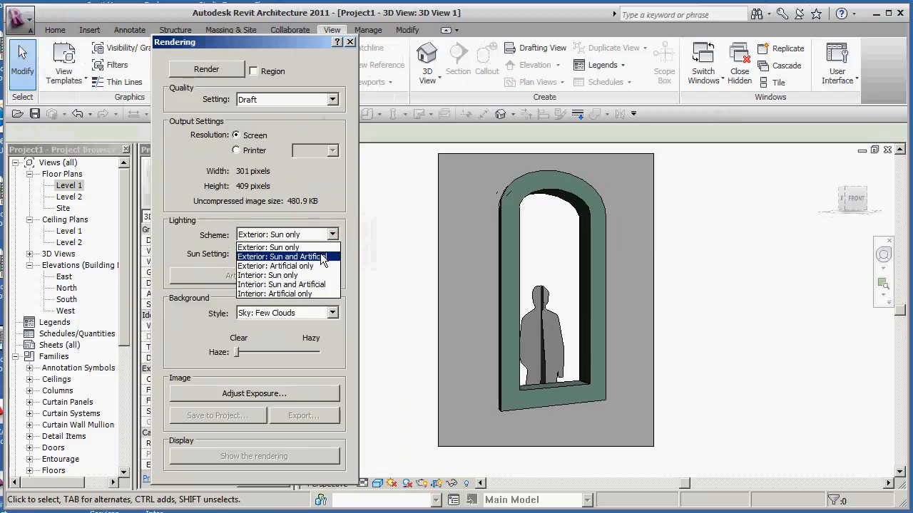
left_click(314, 234)
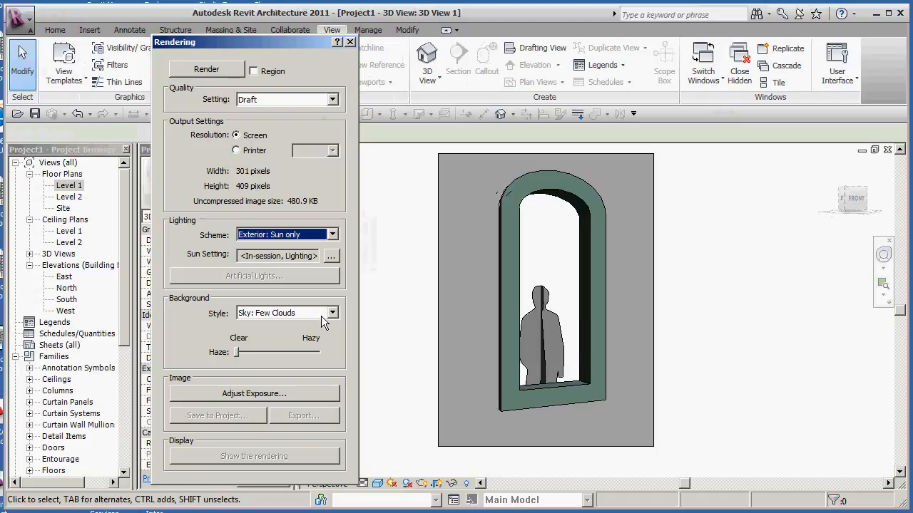
left_click(350, 42)
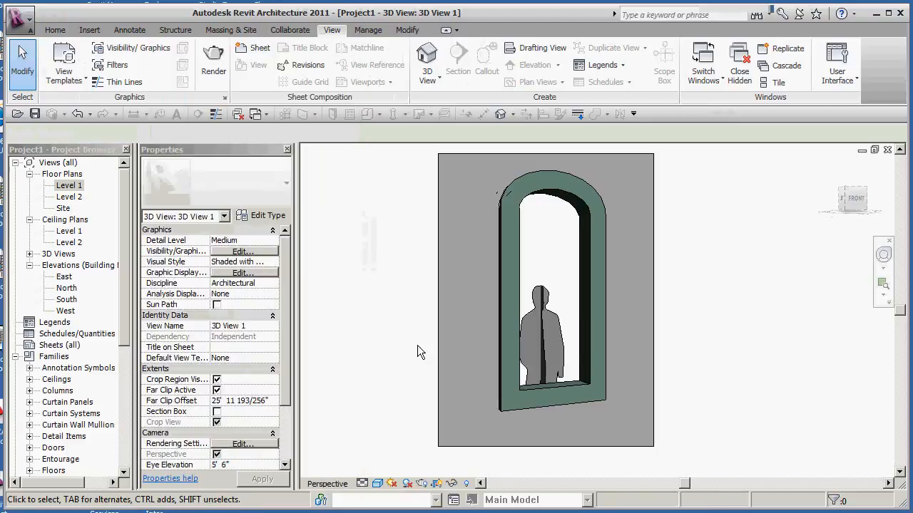
- Enable the gradient background in the camera view's graphic display options and apply it
left_click(406, 484)
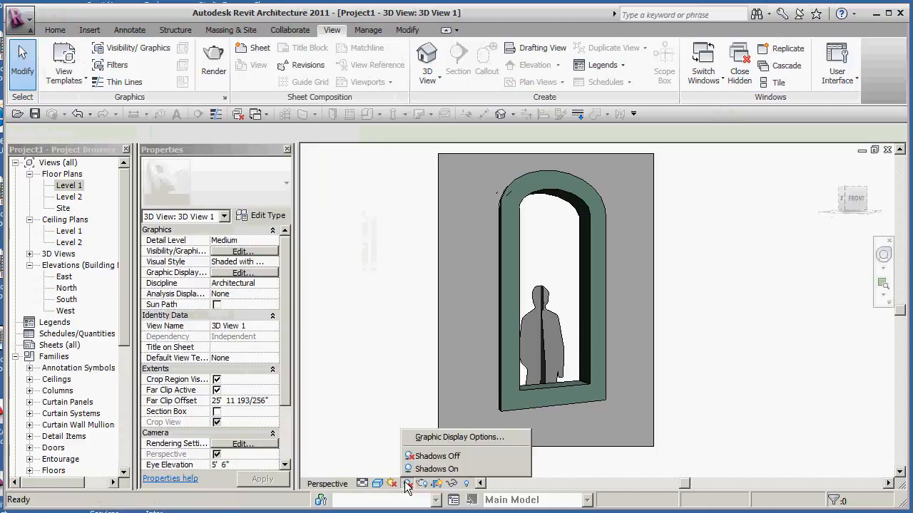
left_click(425, 438)
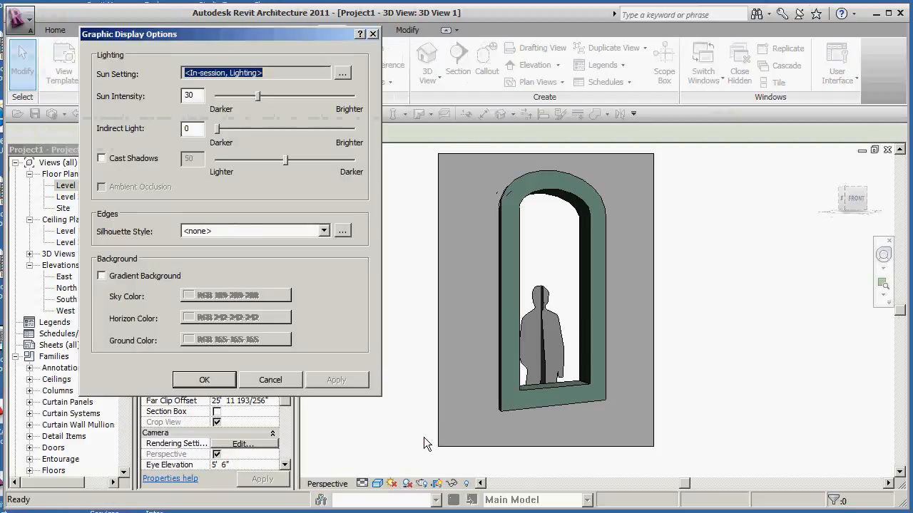
left_click(101, 276)
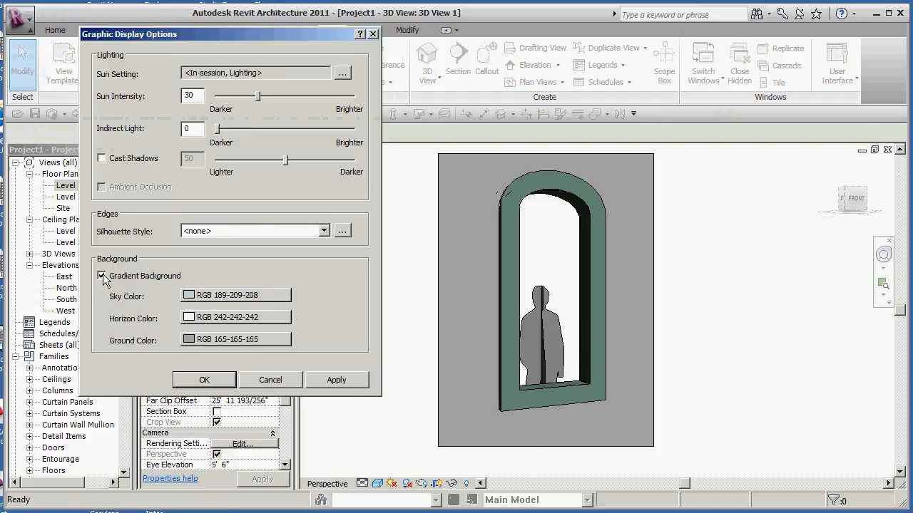
left_click(335, 380)
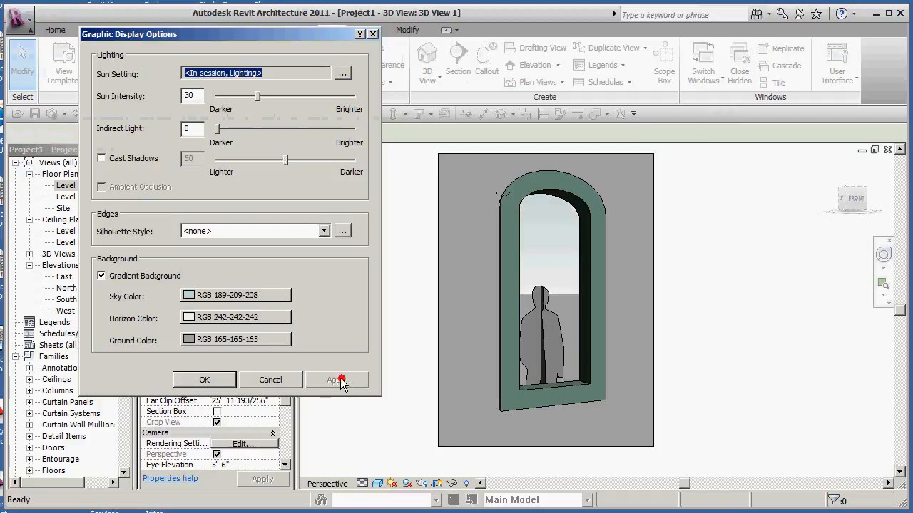
left_click(204, 379)
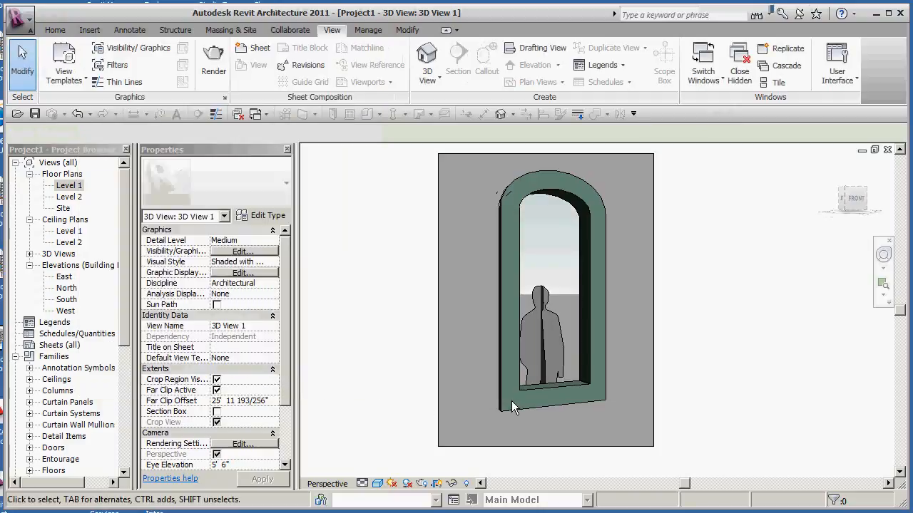
- Limit rendering to a small region around the figure's head and the adjacent window frame, render it at Draft quality and return to the model display
middle_click_drag(643, 328, 688, 360)
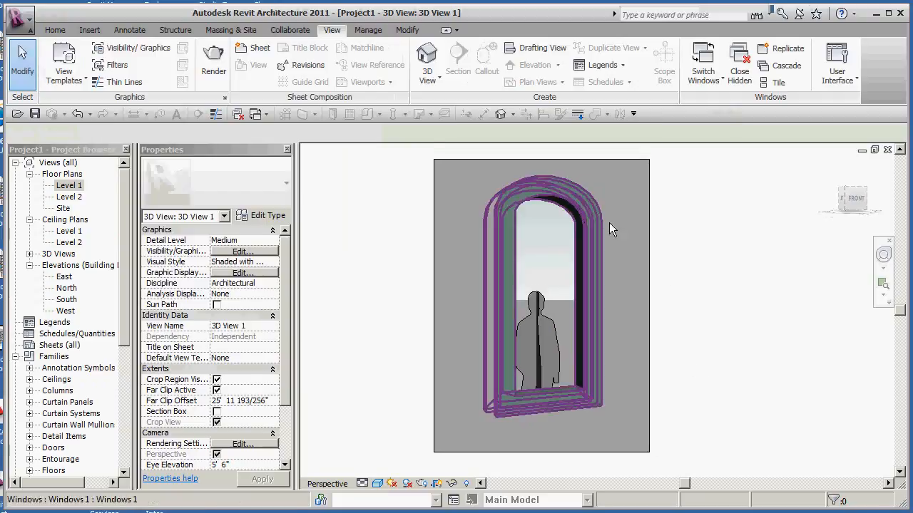
middle_click_drag(716, 332, 719, 334)
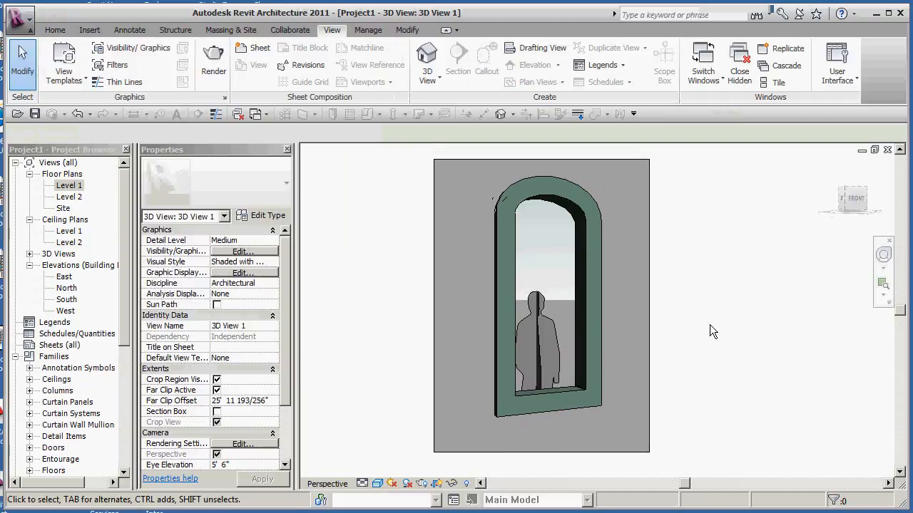
left_click(422, 484)
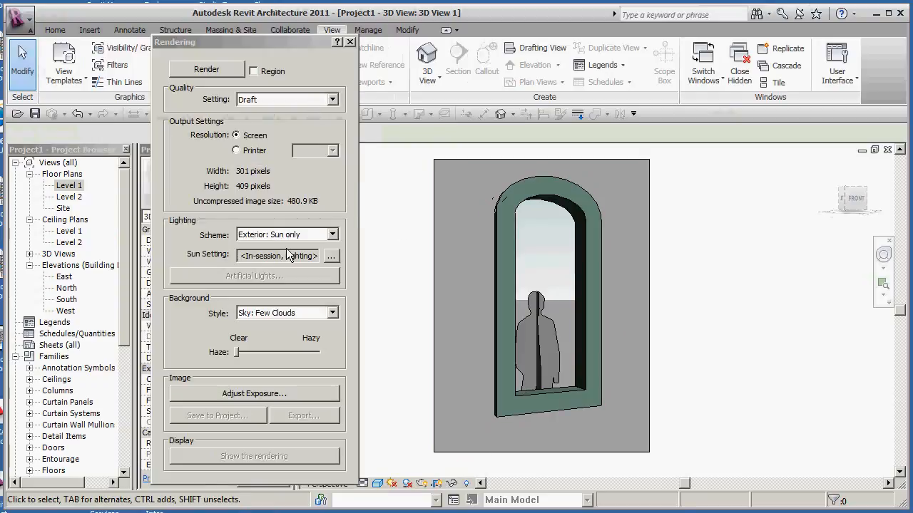
left_click(254, 72)
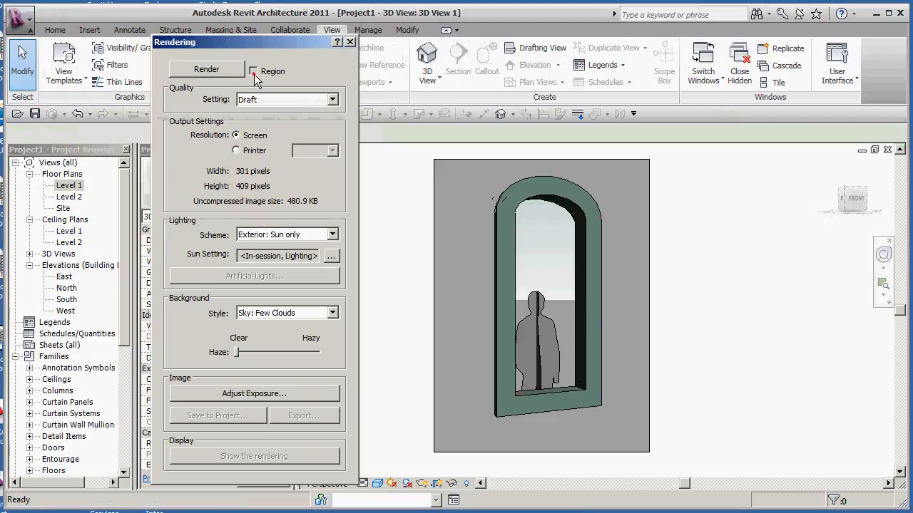
left_click(476, 219)
left_click_drag(477, 218, 486, 249)
left_click_drag(607, 250, 542, 261)
left_click_drag(514, 394, 512, 325)
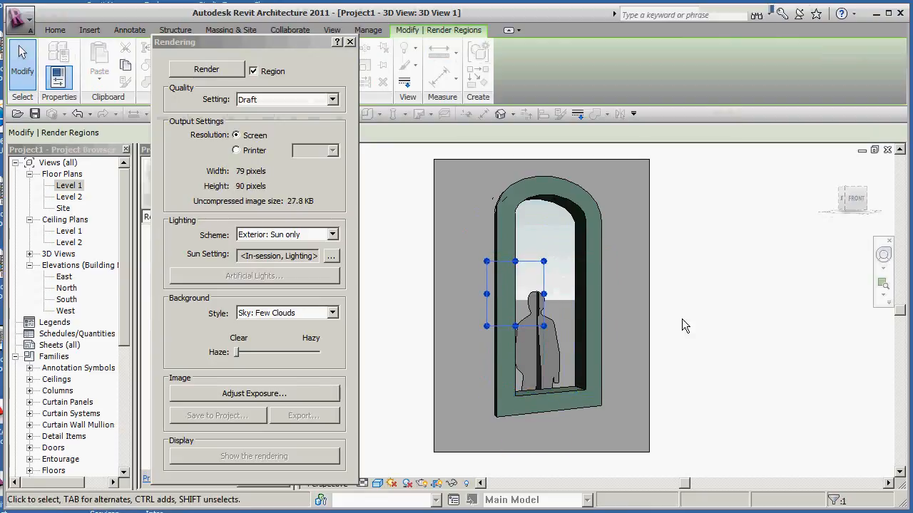
left_click(214, 69)
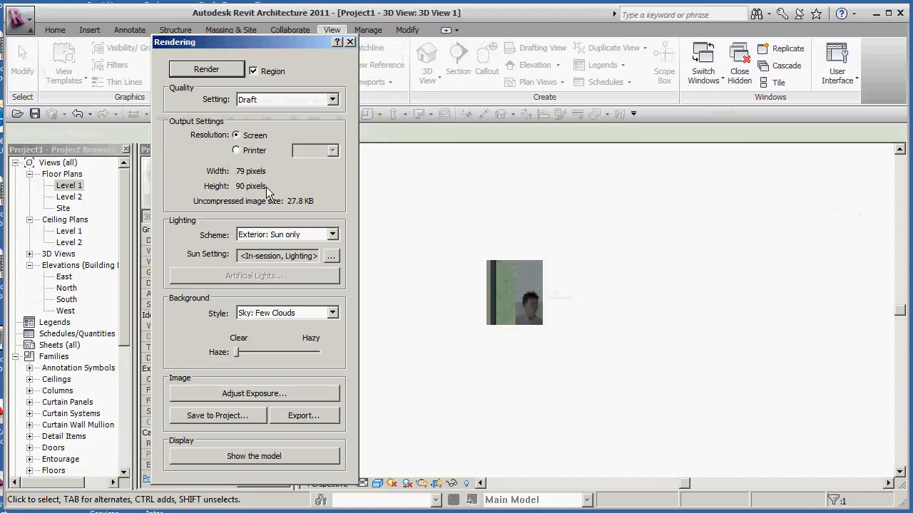
left_click(264, 453)
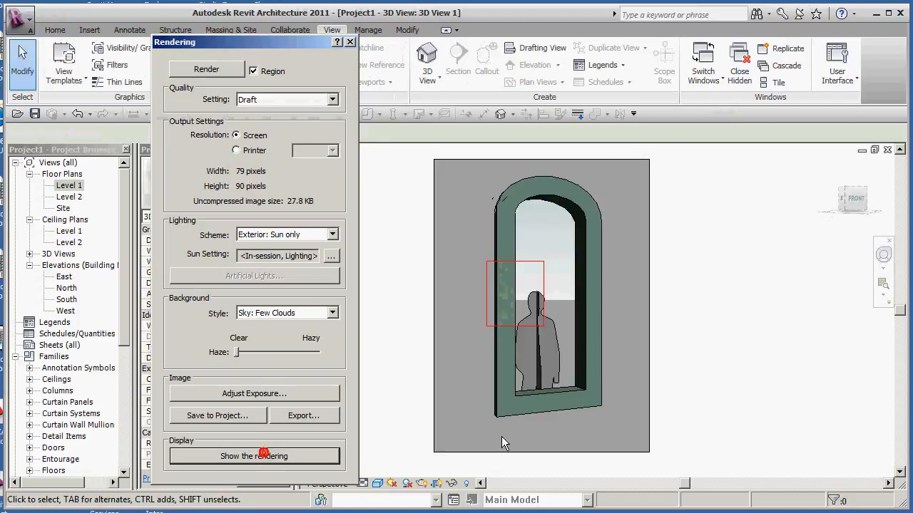
- Turn off region rendering, render the whole camera view at Best quality, and close the rendering settings with the model shown again
left_click(253, 70)
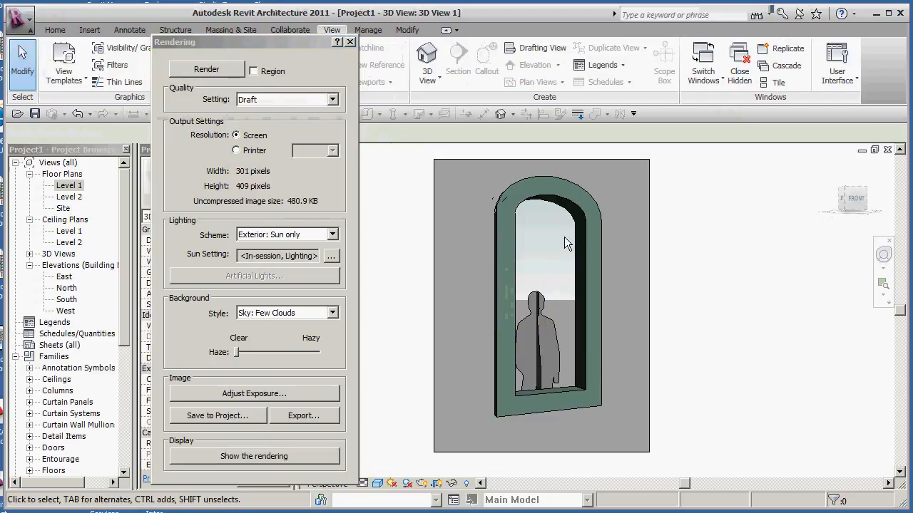
left_click(332, 99)
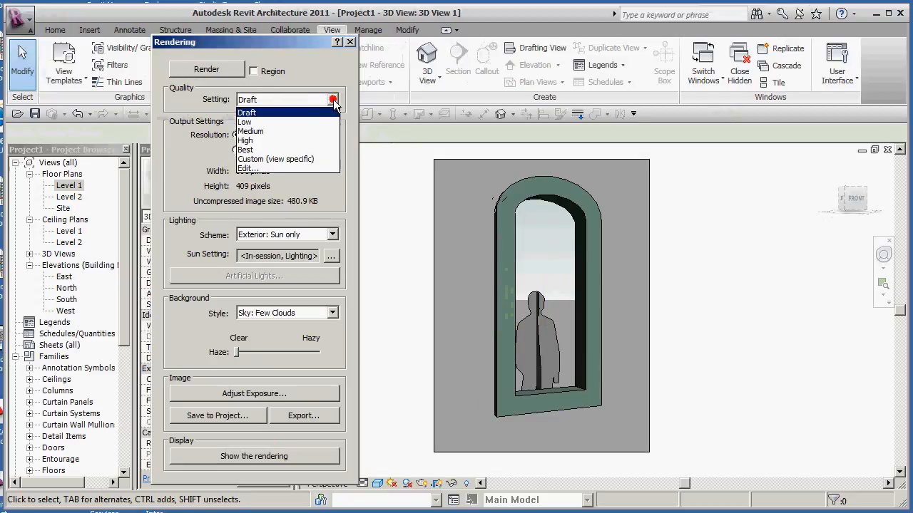
left_click(250, 149)
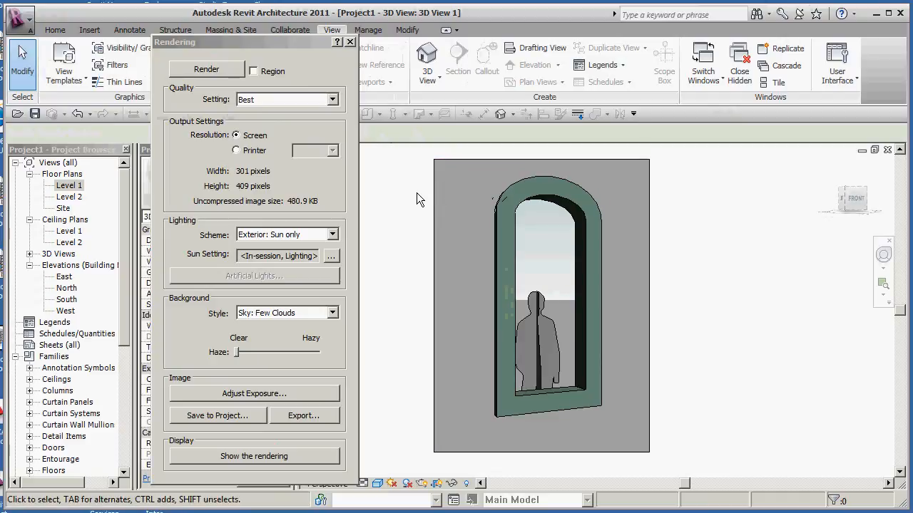
left_click(200, 69)
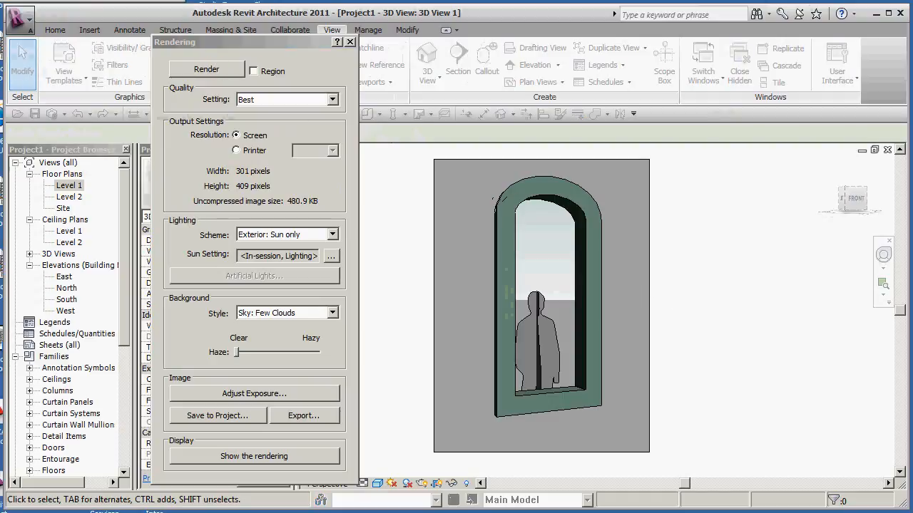
left_click_drag(574, 96, 598, 87)
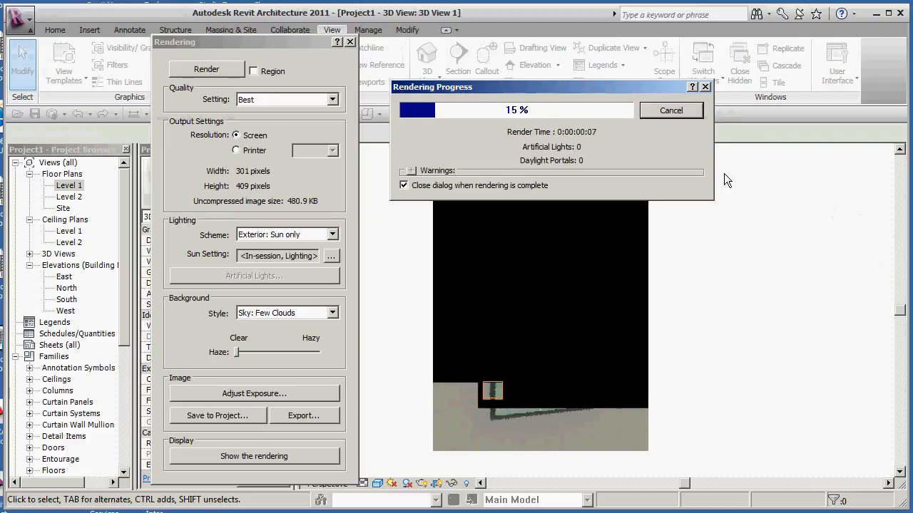
left_click_drag(573, 82, 703, 30)
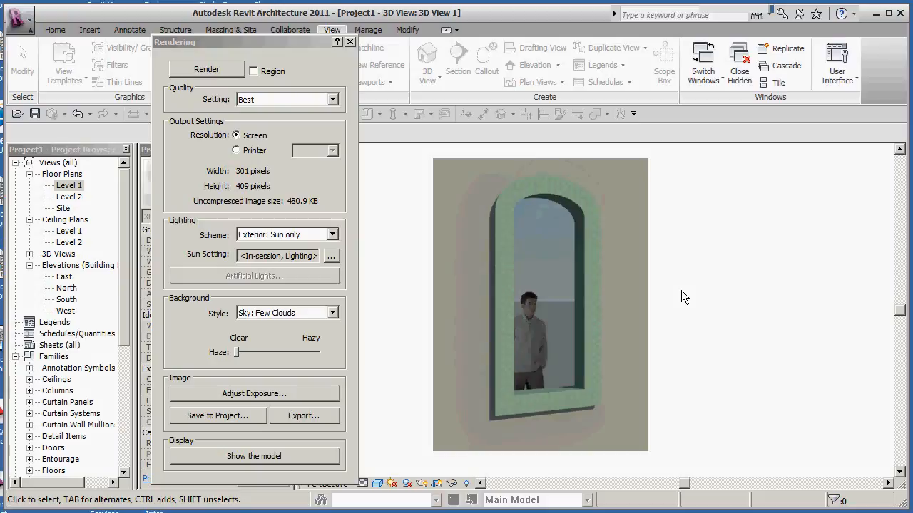
left_click(301, 455)
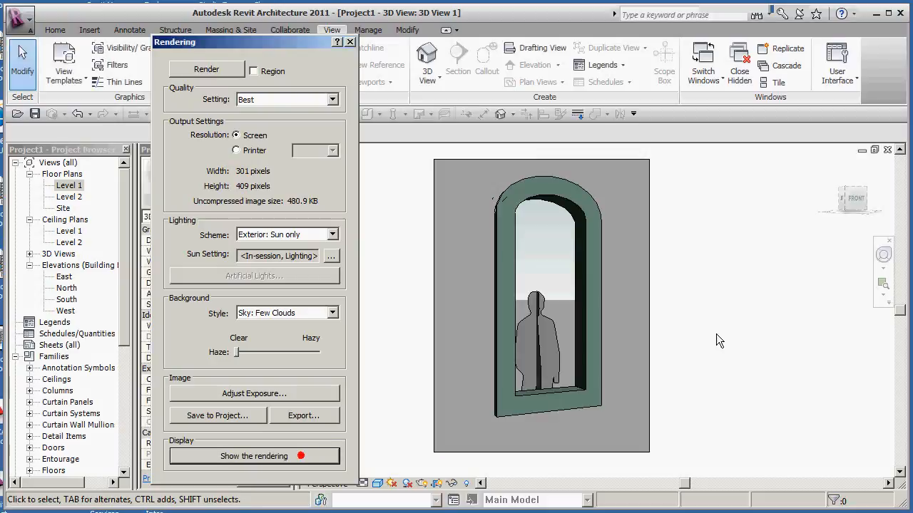
left_click(349, 42)
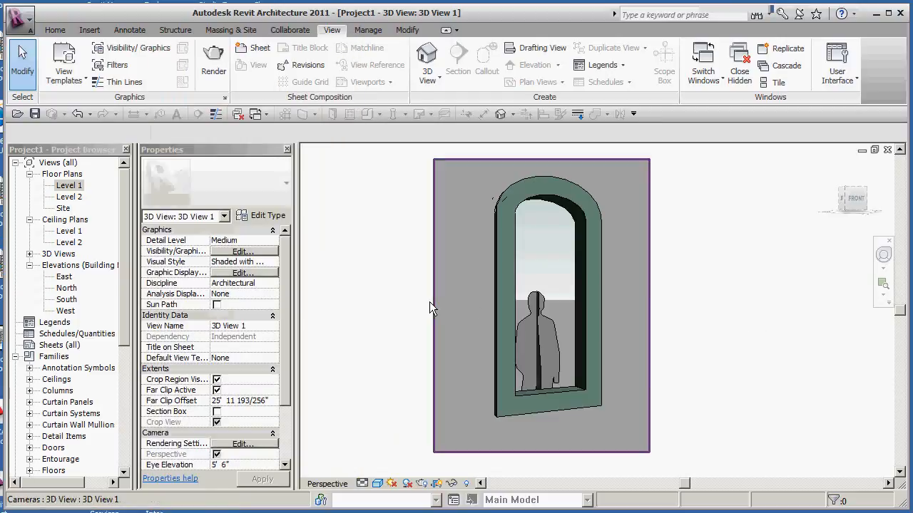
- Paint the front face of the wall with the Masonry - Brick material in the default 3D view
double_click(77, 186)
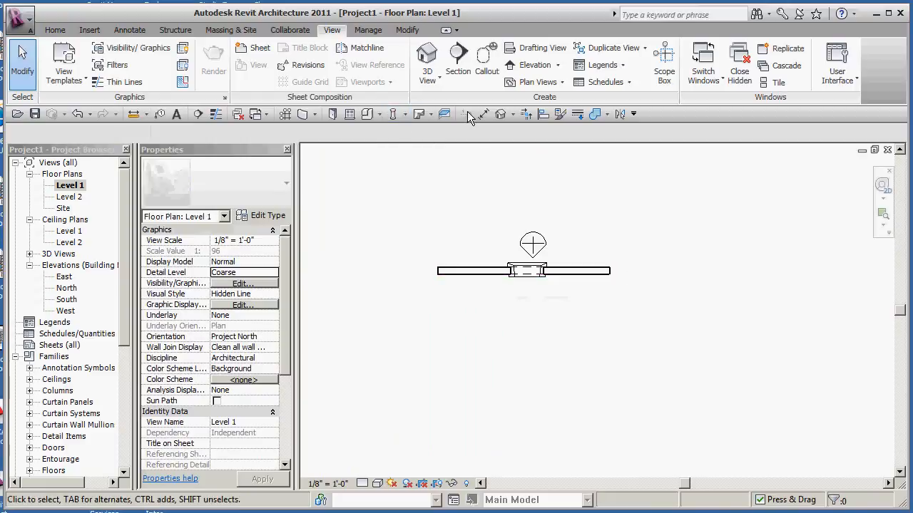
left_click(501, 113)
middle_click_drag(591, 395, 788, 406, "shift")
middle_click_drag(627, 399, 711, 412, "shift")
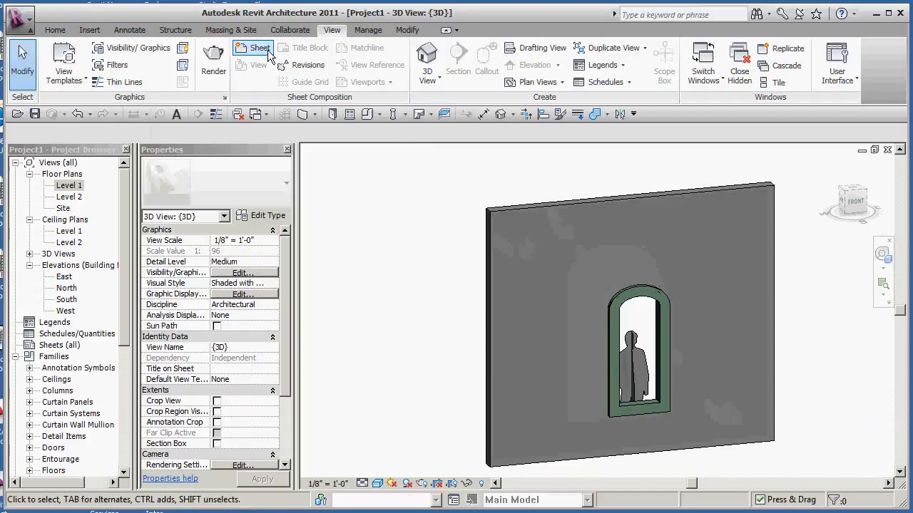
left_click(408, 30)
left_click(213, 66)
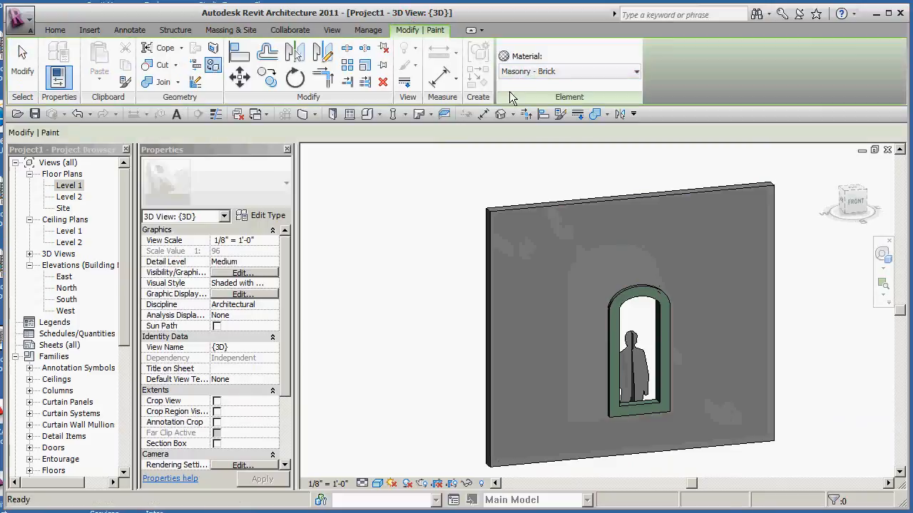
left_click(551, 213)
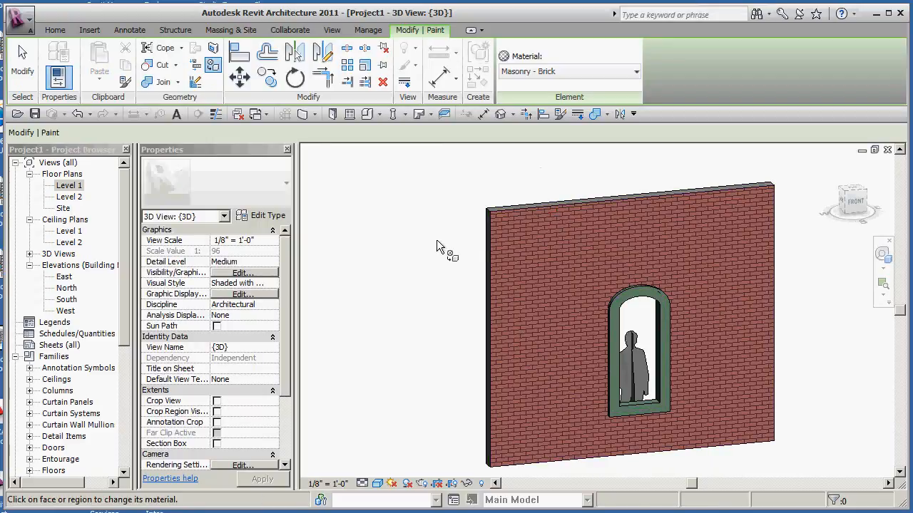
key("Escape")
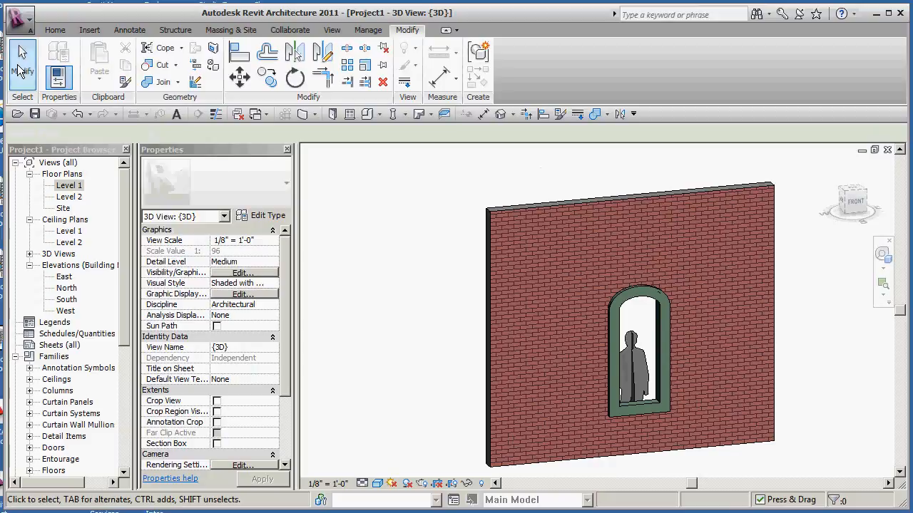
- Render camera view 3D View 1 with the Exterior: Sun and Artificial lighting scheme and the Sky: Very Few Clouds background
left_click(30, 254)
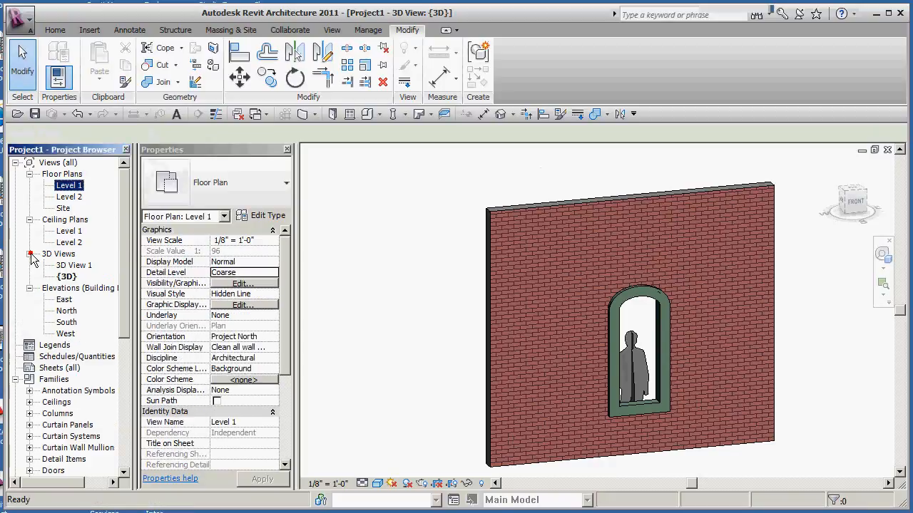
double_click(76, 265)
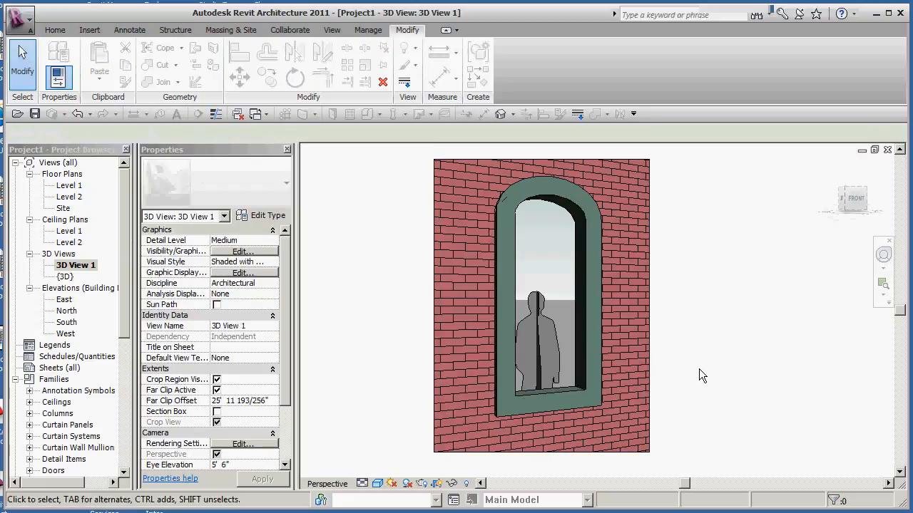
left_click(422, 484)
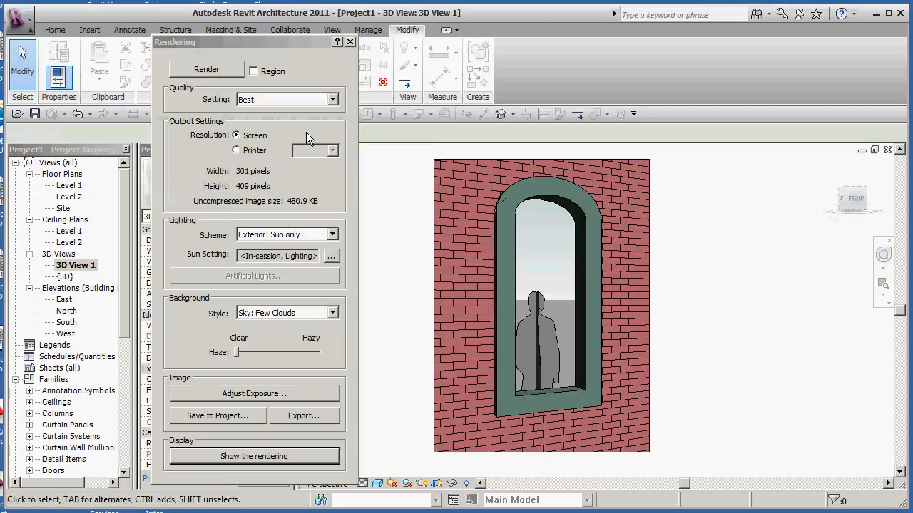
left_click(332, 235)
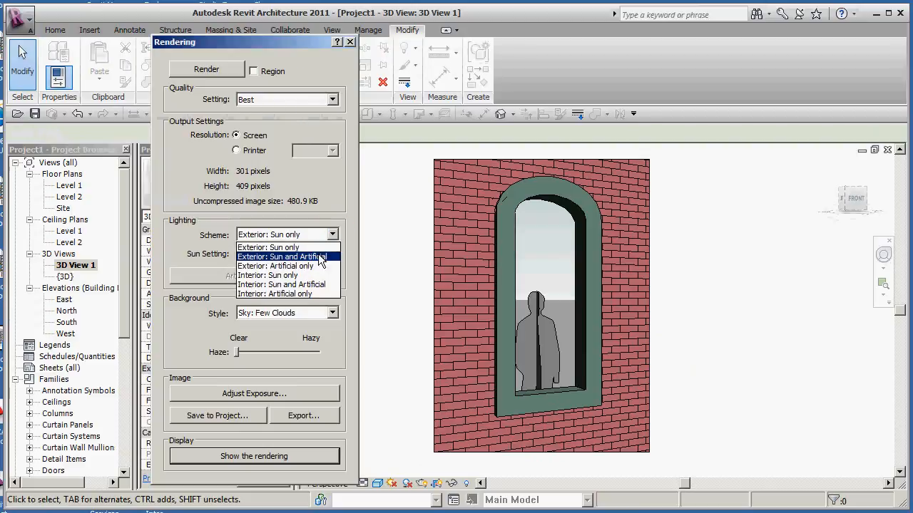
left_click(320, 257)
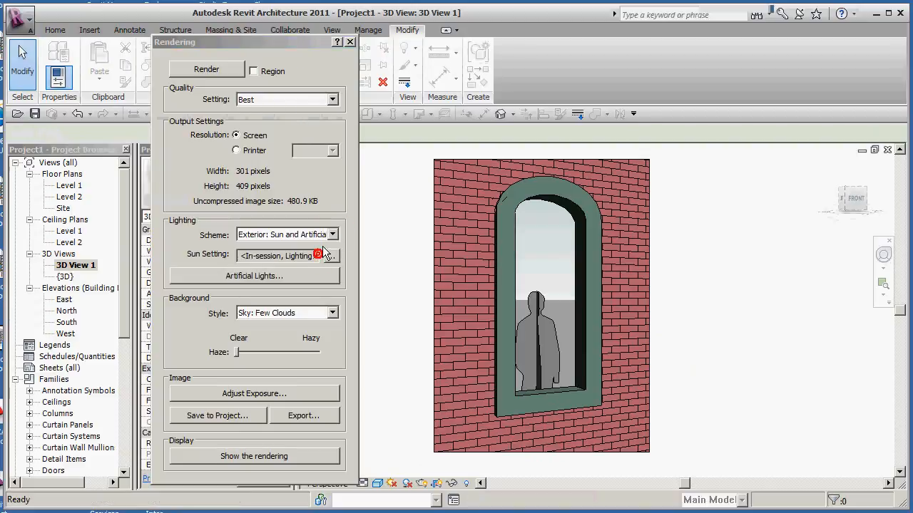
left_click(333, 313)
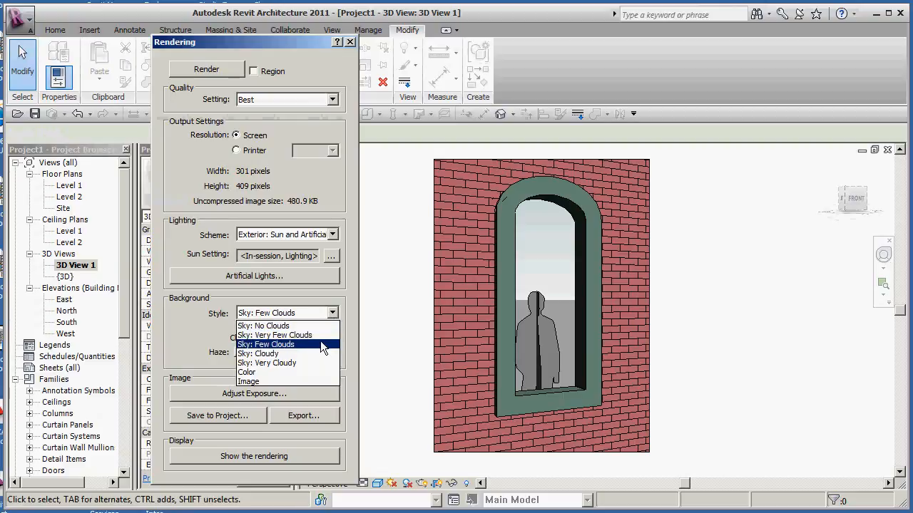
left_click(336, 336)
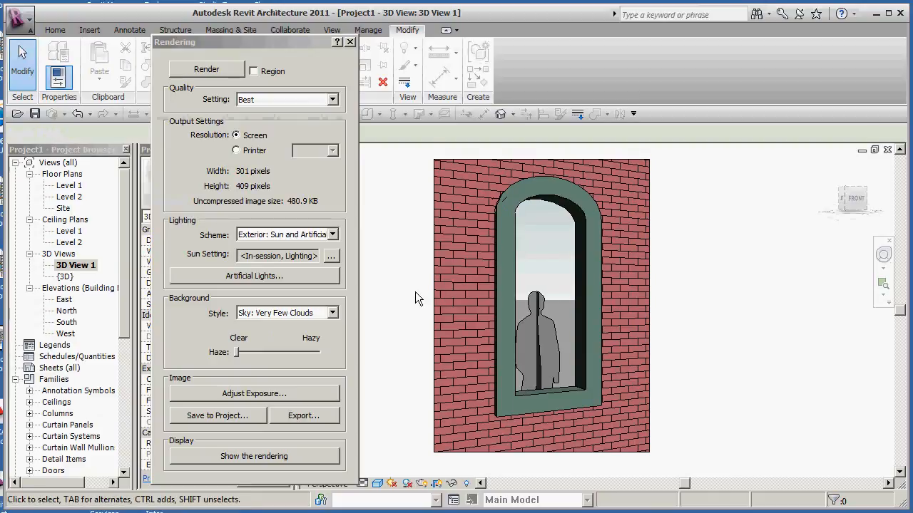
left_click(222, 71)
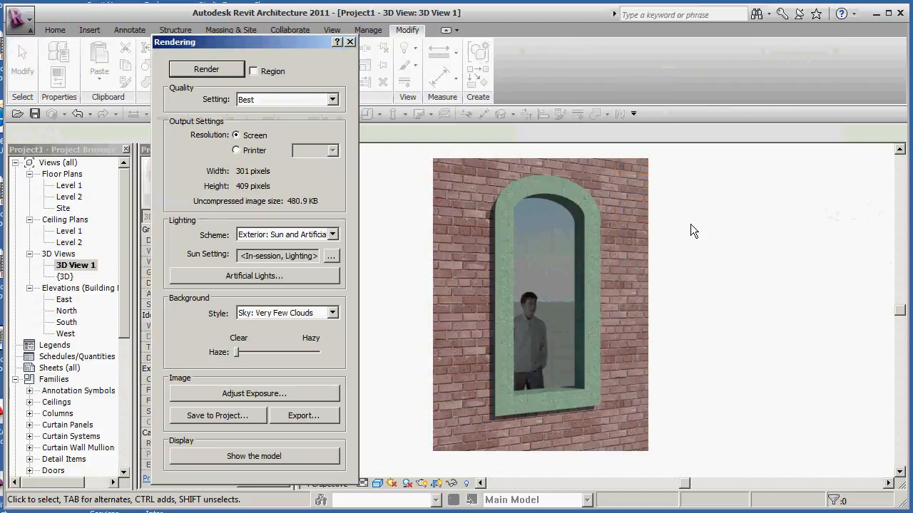
- Save the rendered image to the project as 3D View 1_1
left_click(233, 415)
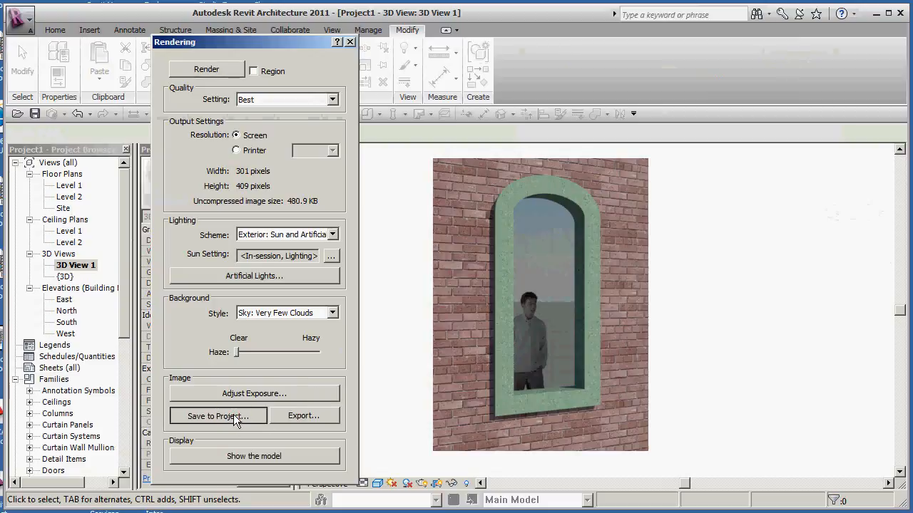
left_click(485, 248)
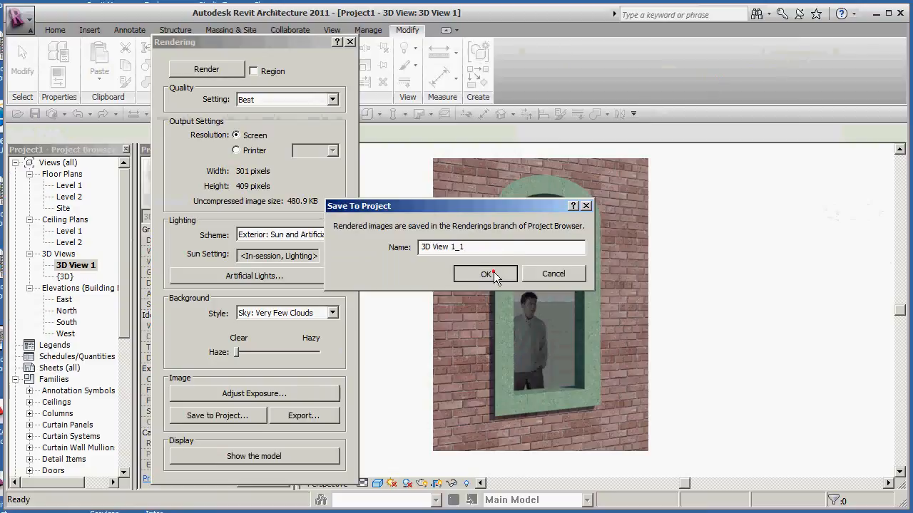
left_click(493, 276)
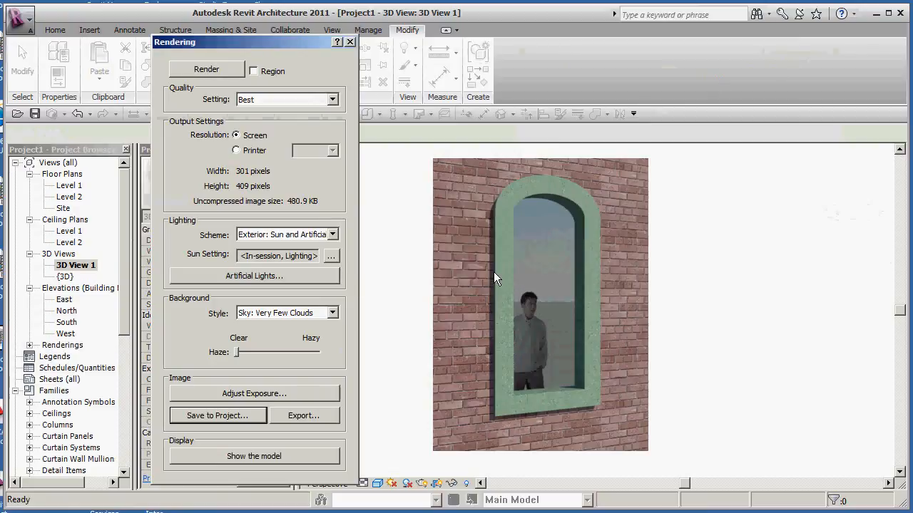
- Switch the camera view back to the model display and open the saved rendering 3D View 1_1
left_click(29, 345)
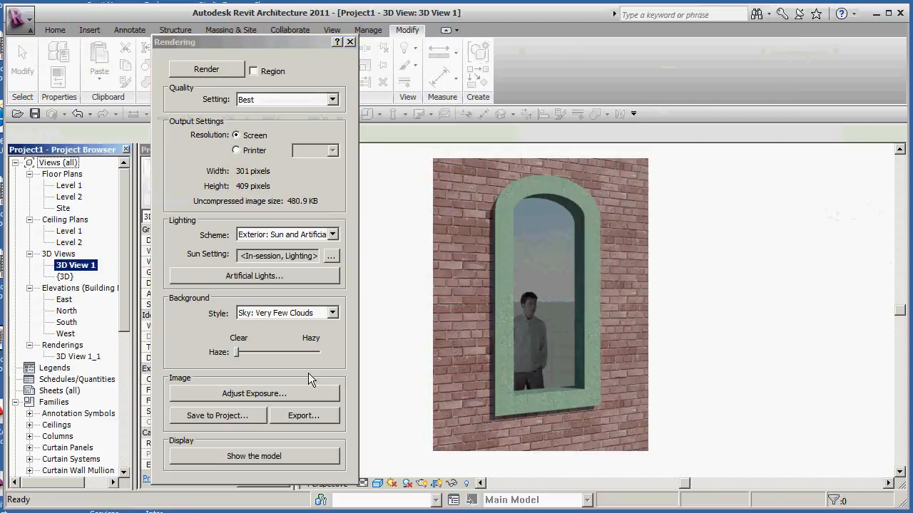
left_click(282, 453)
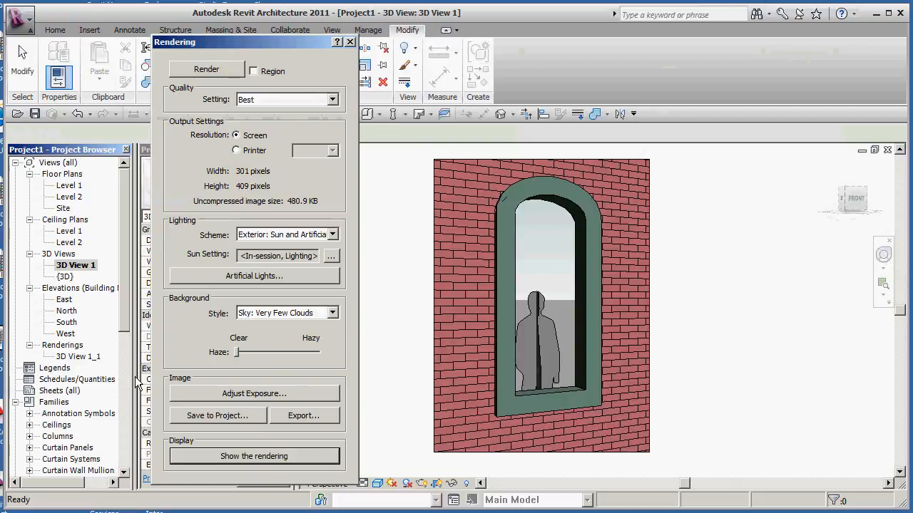
double_click(84, 355)
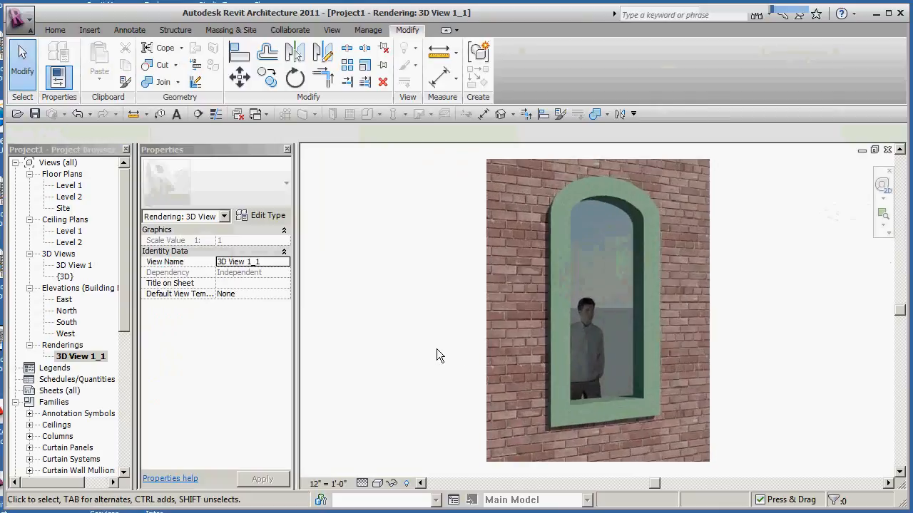
scroll(434, 347, "down", 1)
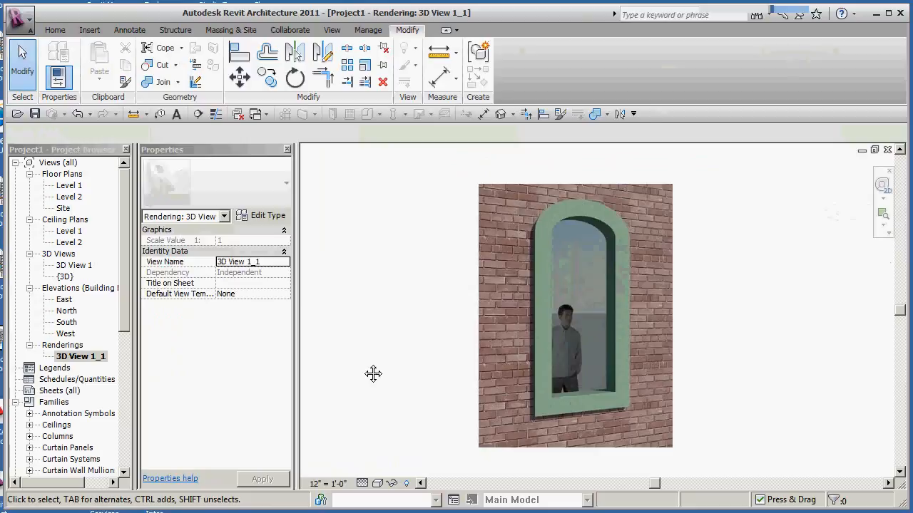
- Check the material of the window's trim sweep by editing the window in place in the default 3D view, and cancel the edit
middle_click_drag(363, 363, 343, 361)
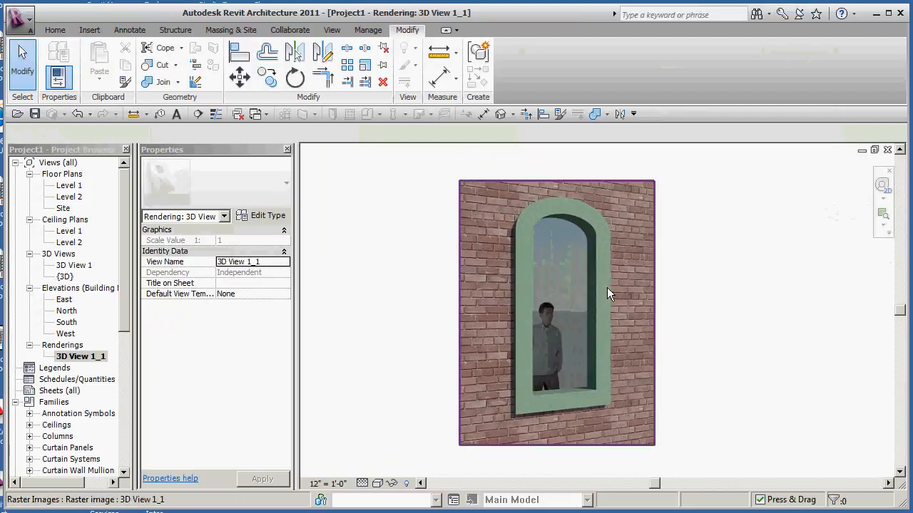
left_click(500, 114)
scroll(586, 359, "up", 3)
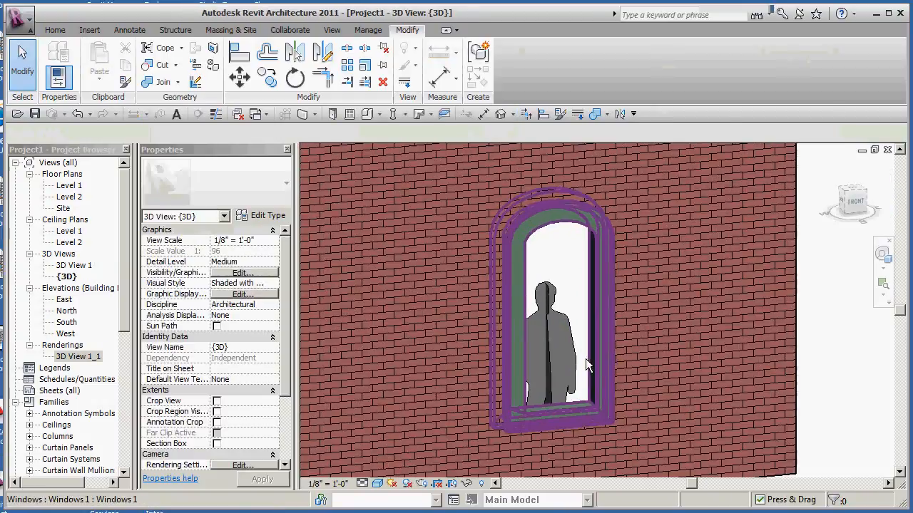
left_click(611, 320)
left_click(513, 70)
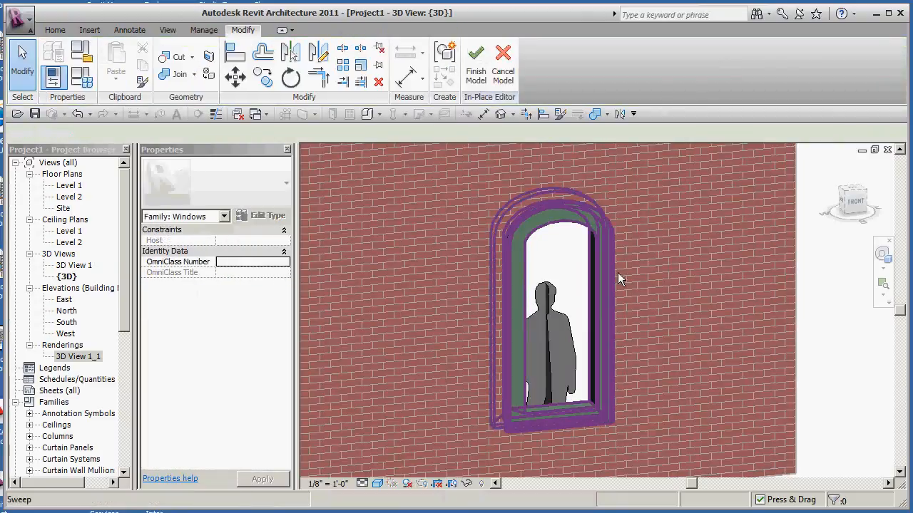
left_click(613, 274)
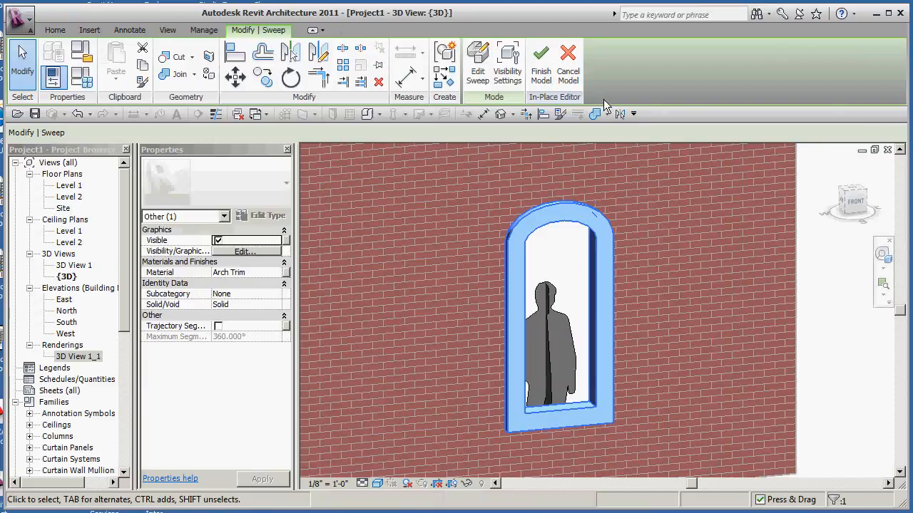
left_click(568, 66)
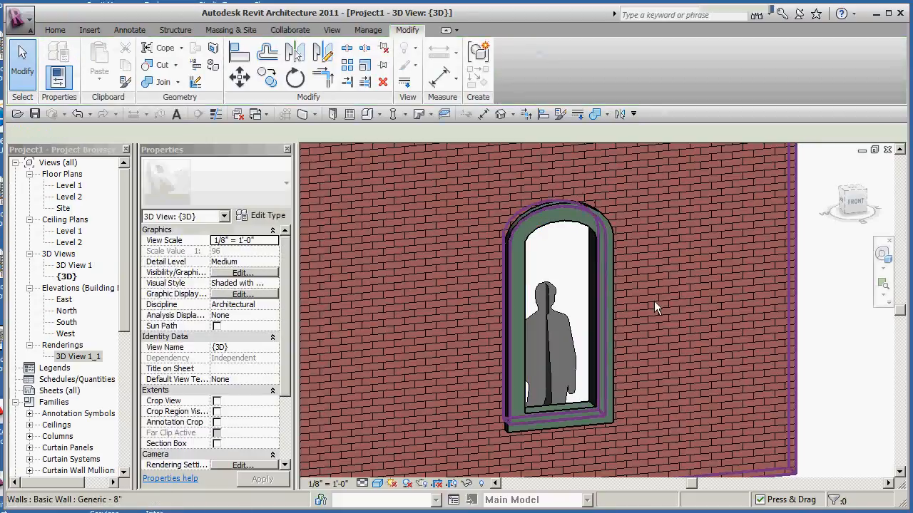
- Replace the Arch Trim material's render appearance with Small Rectanguler Stones - Gray from the Stone library, keeping the render appearance for shading
scroll(653, 300, "down", 2)
left_click(796, 318)
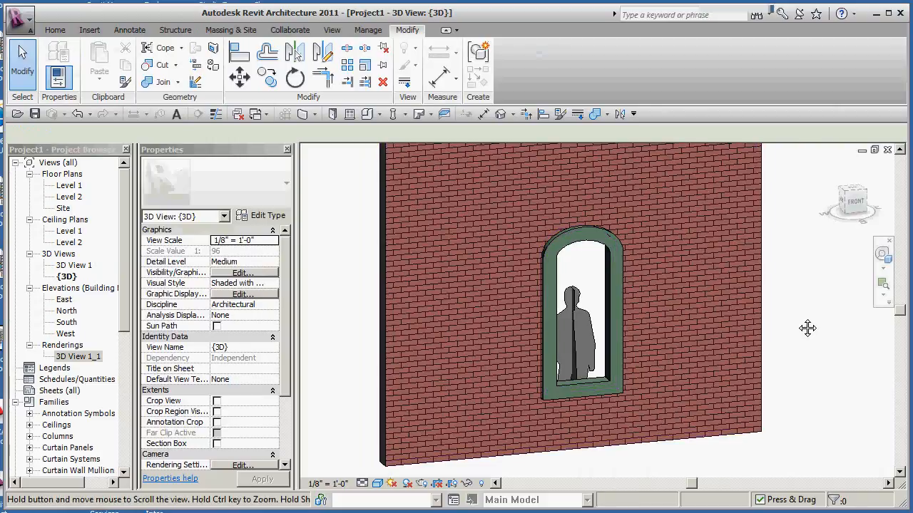
middle_click_drag(796, 317, 801, 334)
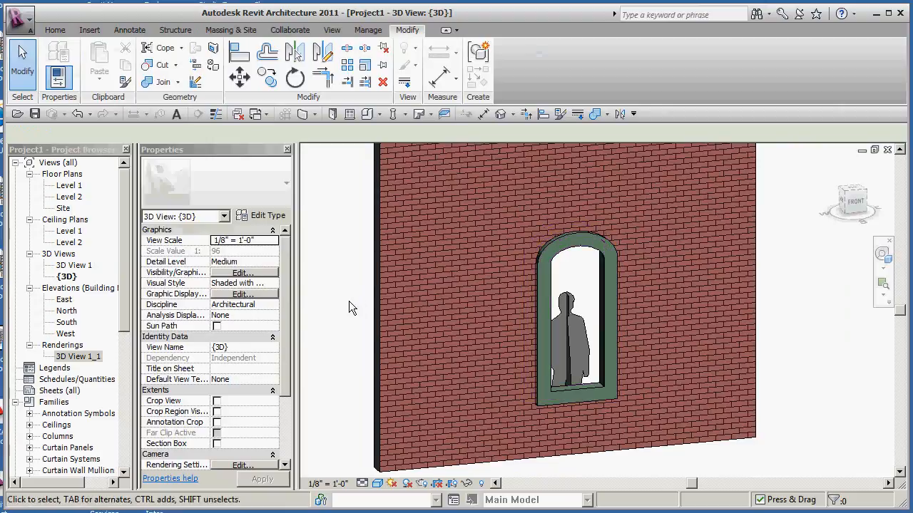
left_click(372, 31)
left_click(58, 64)
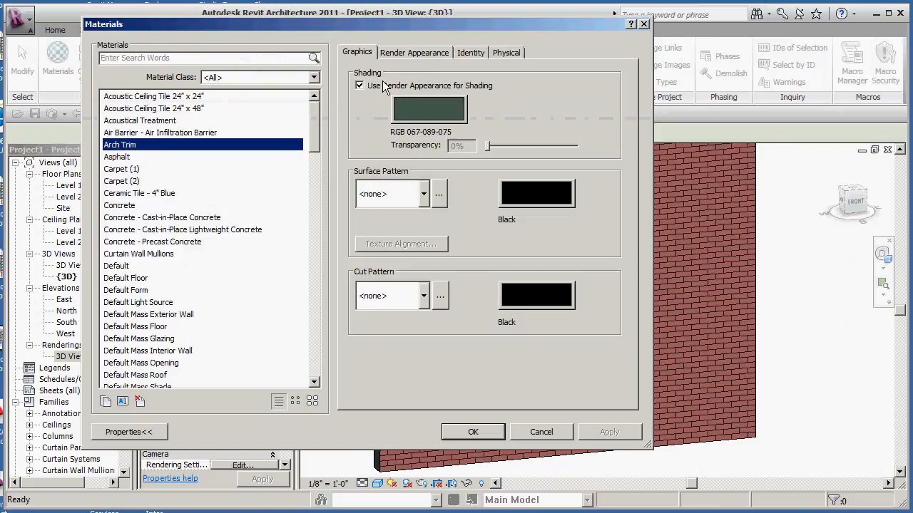
left_click(411, 54)
left_click(590, 85)
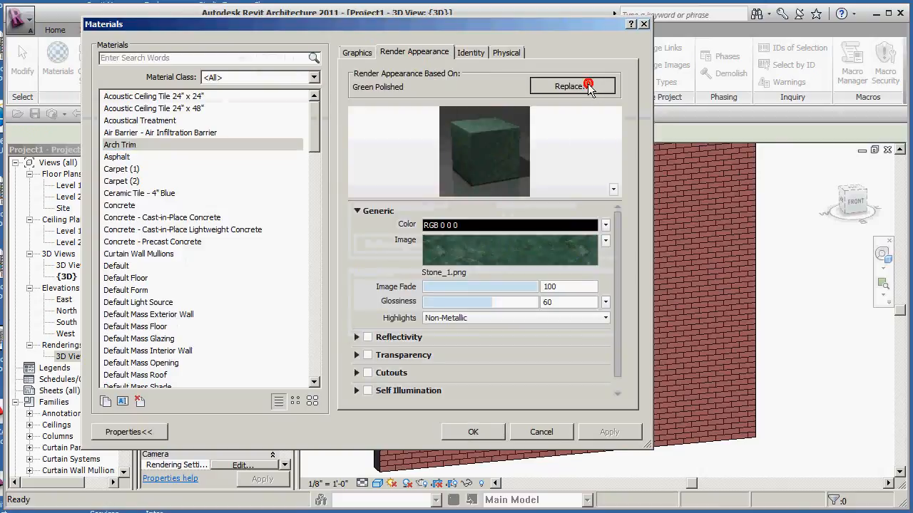
scroll(507, 287, "down", 1)
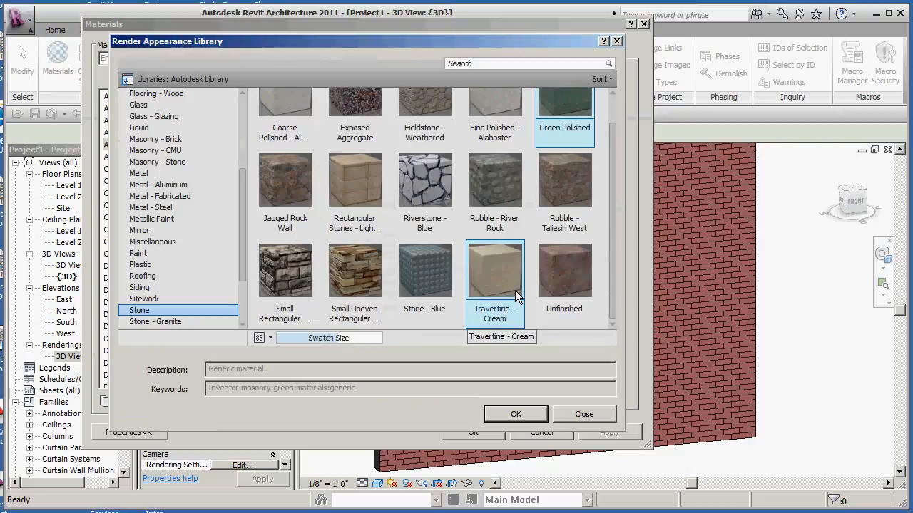
mouse_move(615, 215)
left_mouse_down()
mouse_move(612, 200)
mouse_move(612, 216)
left_mouse_up()
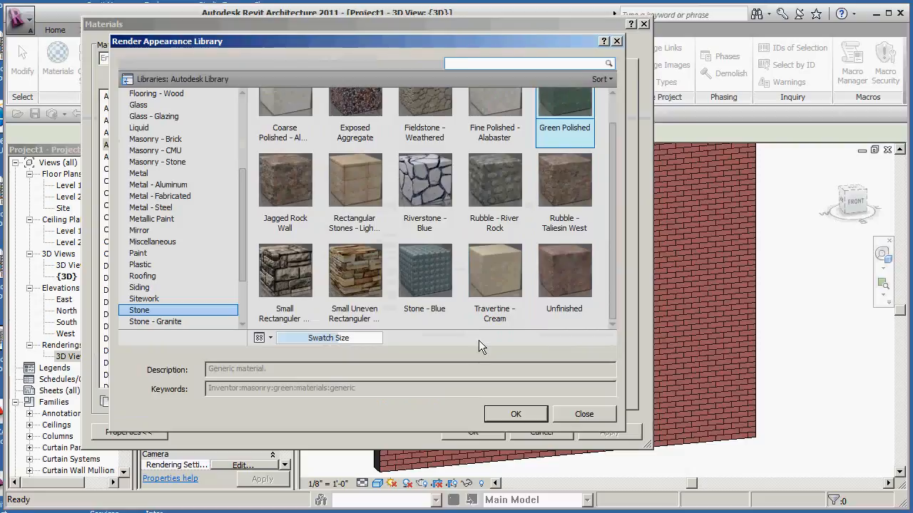
left_click(285, 273)
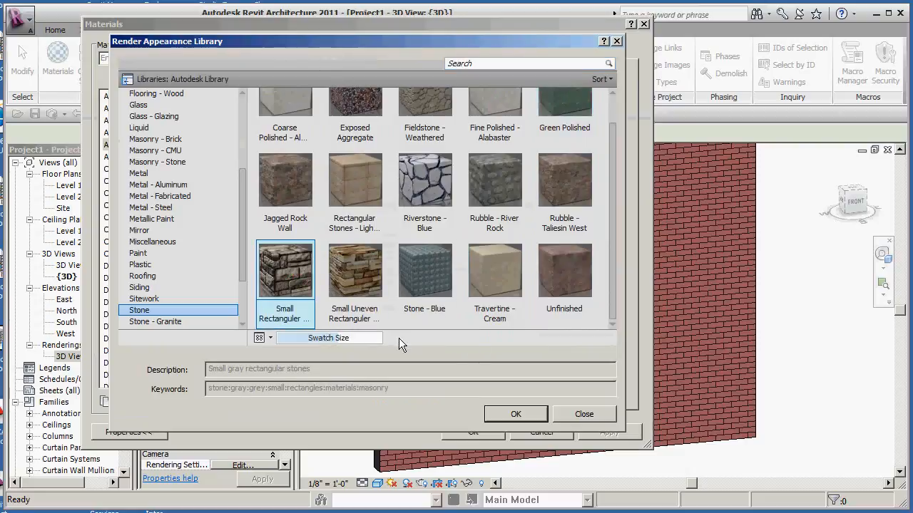
left_click(513, 412)
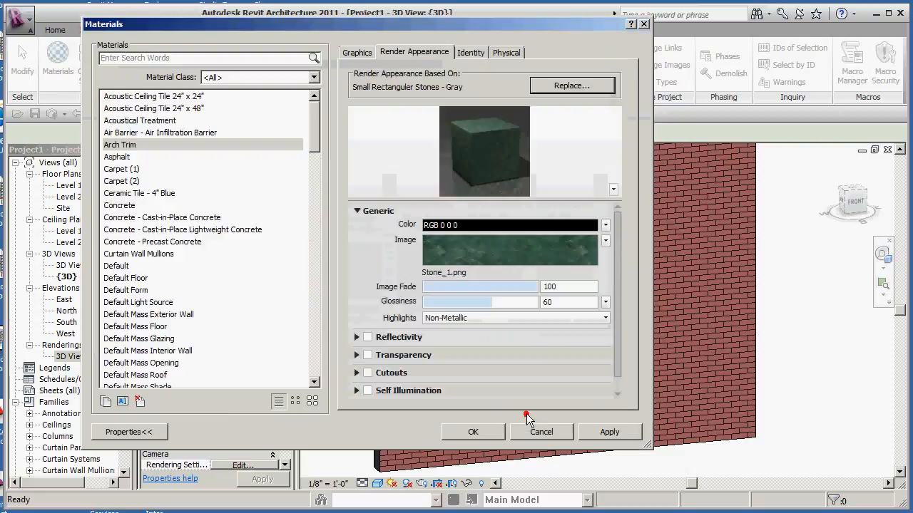
left_click(359, 53)
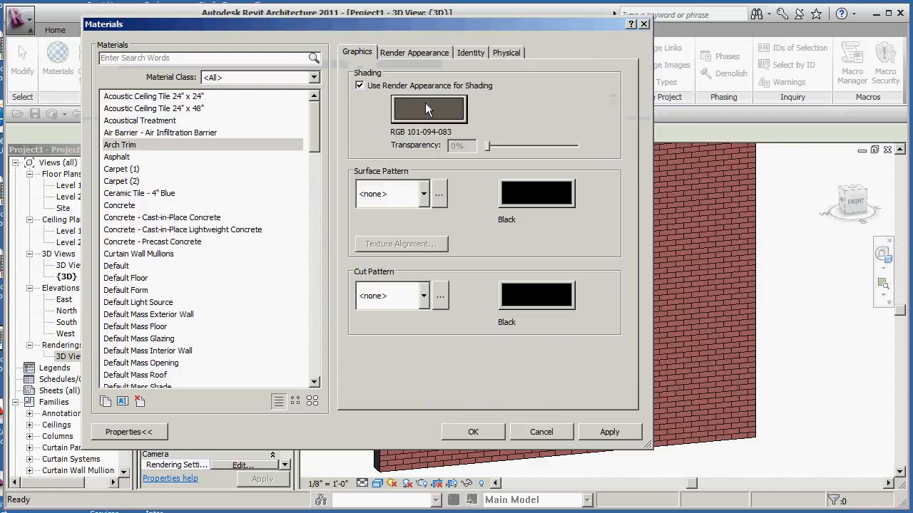
left_click(477, 432)
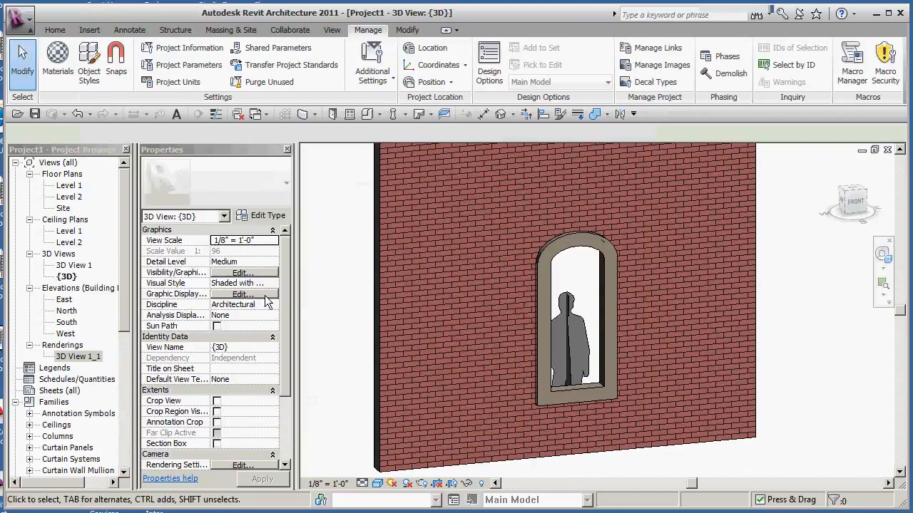
- Open camera view 3D View 1 and render it with the new trim material
double_click(84, 265)
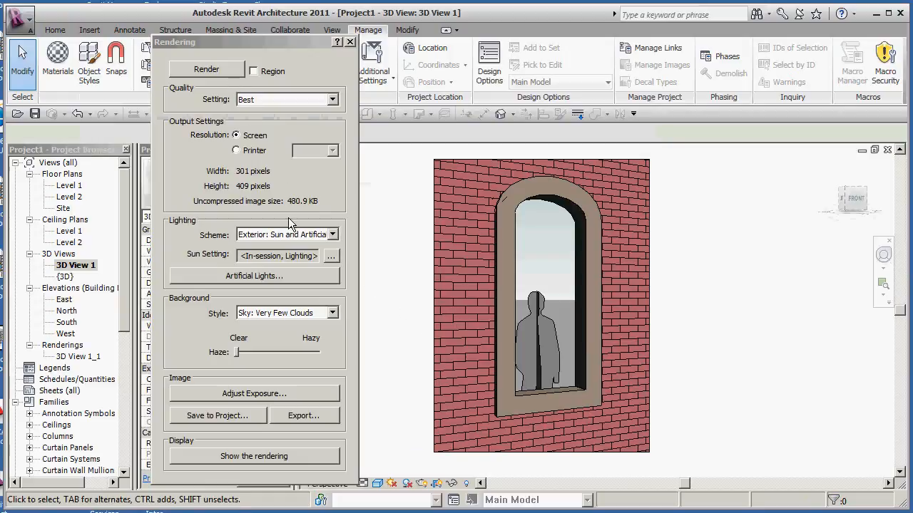
left_click(205, 69)
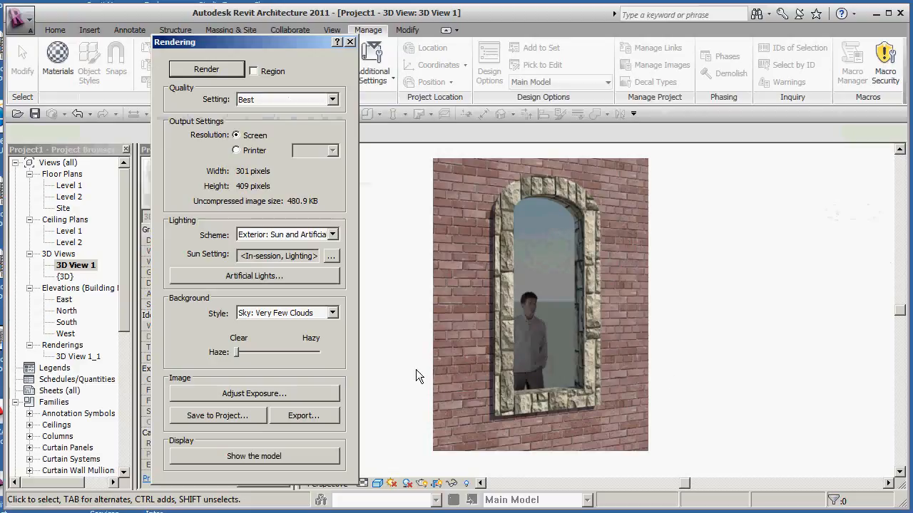
left_click(304, 416)
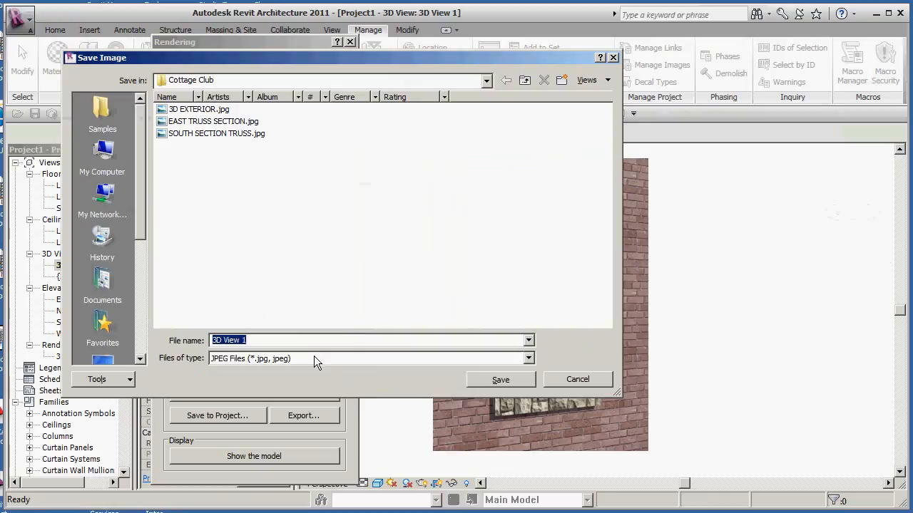
left_click(577, 380)
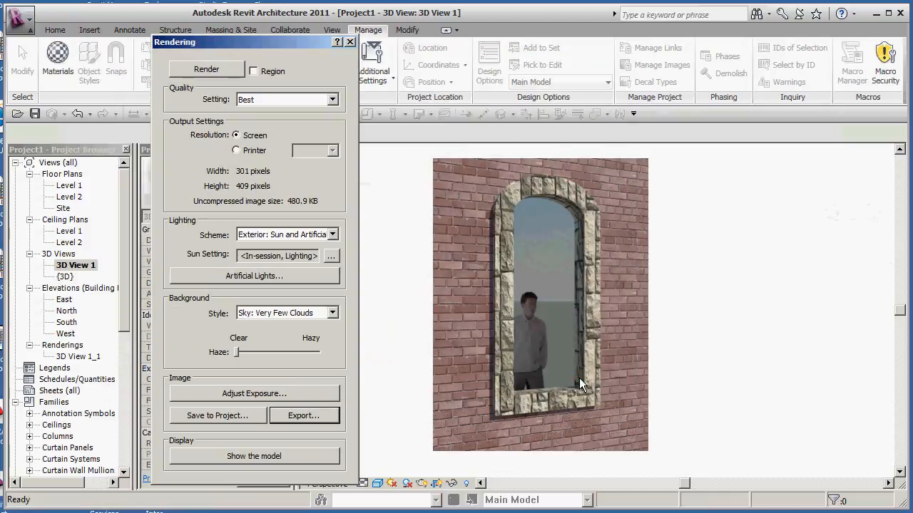
- Adjust the rendering's exposure by setting Shadows to 0.66, White Point to 7410 and Mid Tones to 1.63
left_click(285, 394)
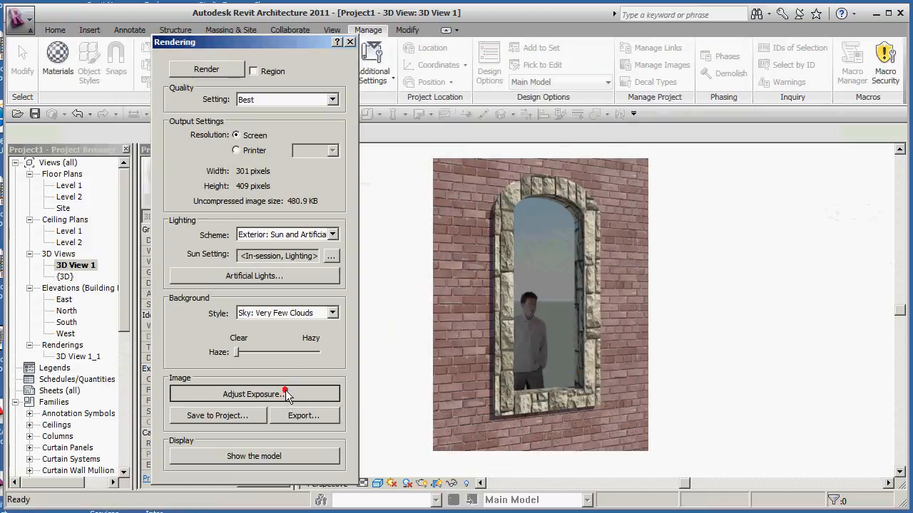
left_click_drag(456, 90, 236, 83)
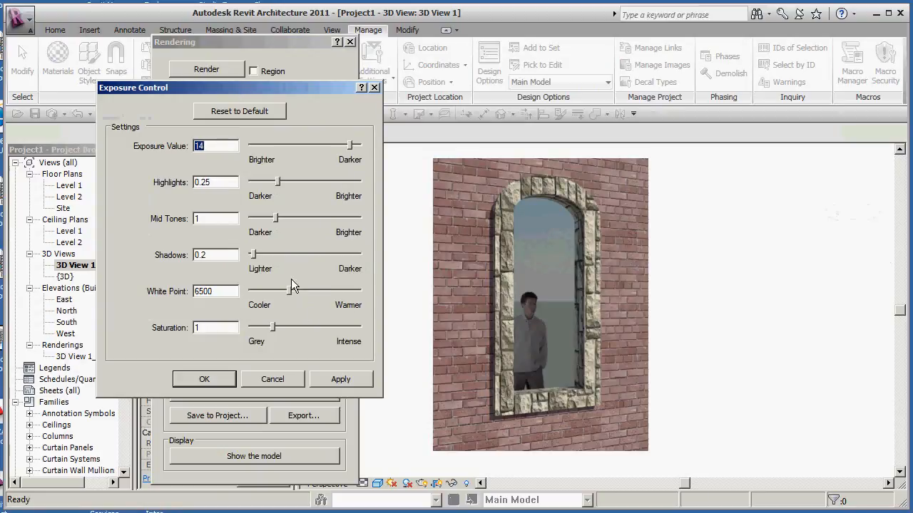
left_click_drag(255, 258, 268, 257)
left_click(343, 380)
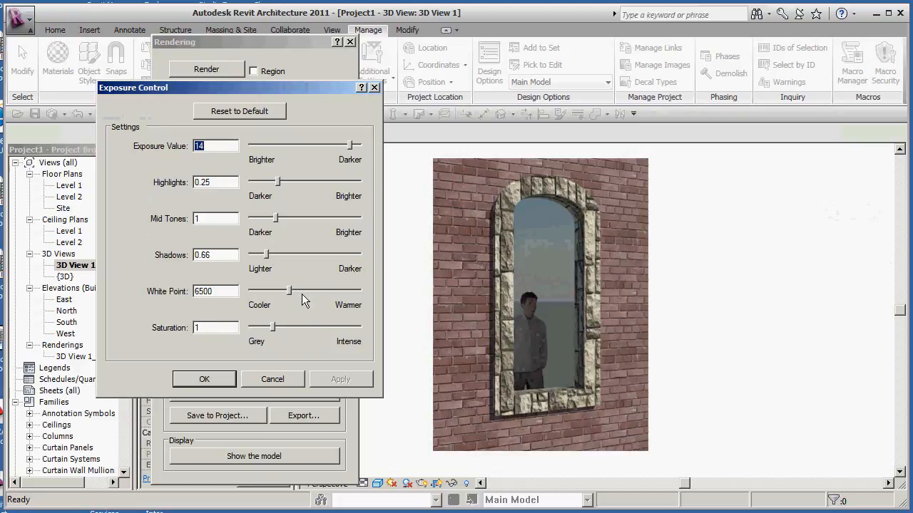
left_click_drag(288, 287, 297, 287)
left_click(341, 378)
left_click_drag(278, 219, 292, 216)
left_click(344, 375)
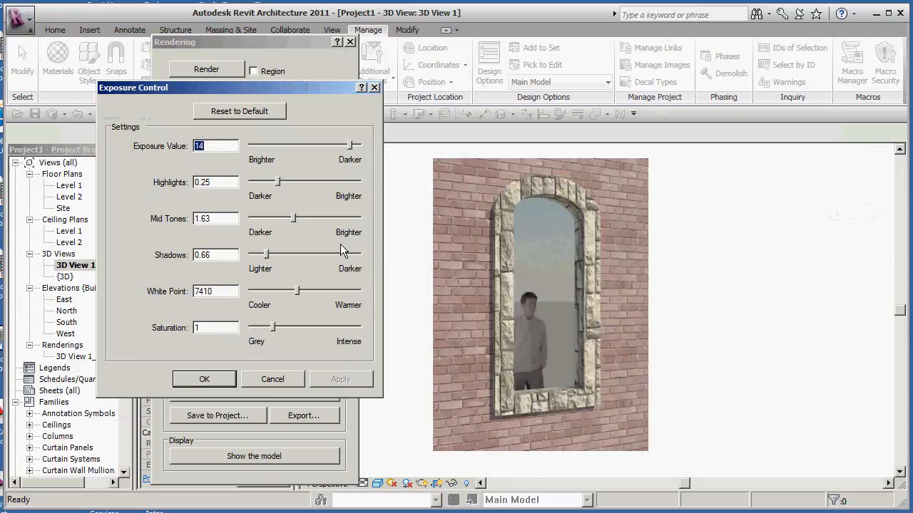
- Reset the rendering's exposure settings to default and set the Saturation to 1.67
left_click(260, 111)
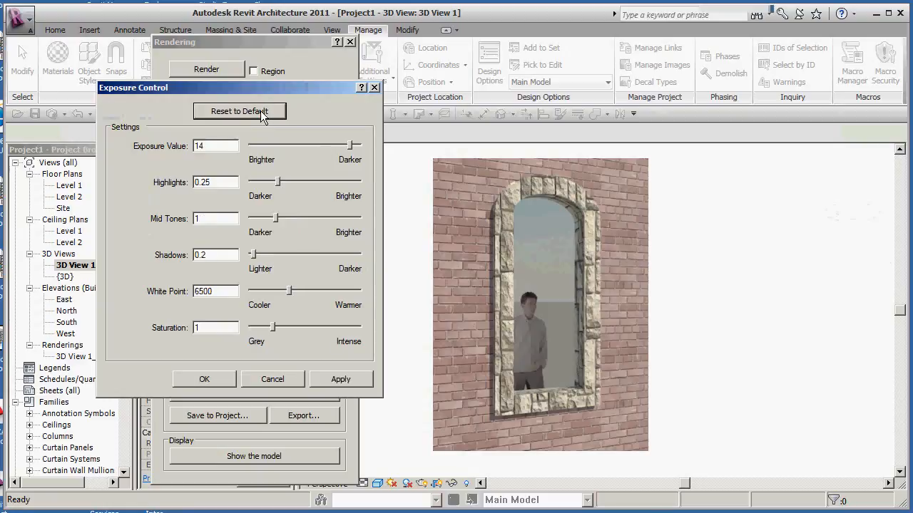
left_click(341, 376)
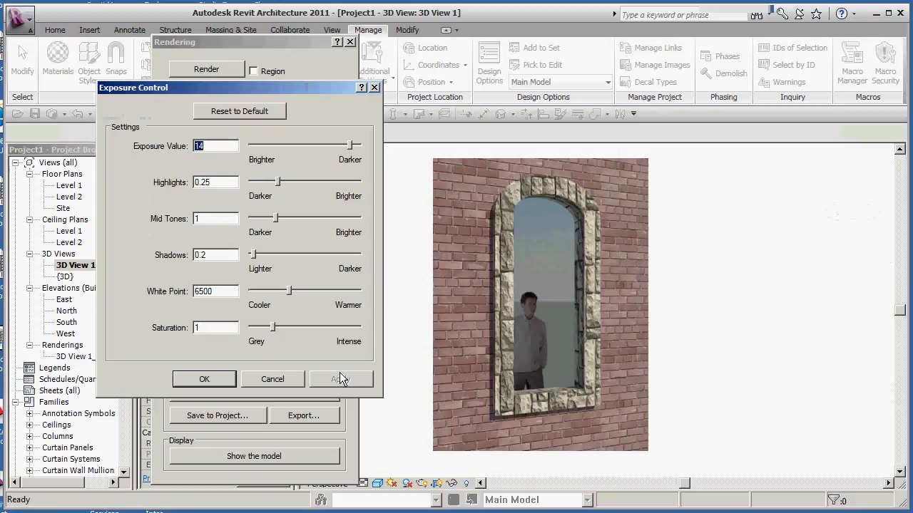
left_click_drag(273, 329, 287, 329)
left_click(341, 379)
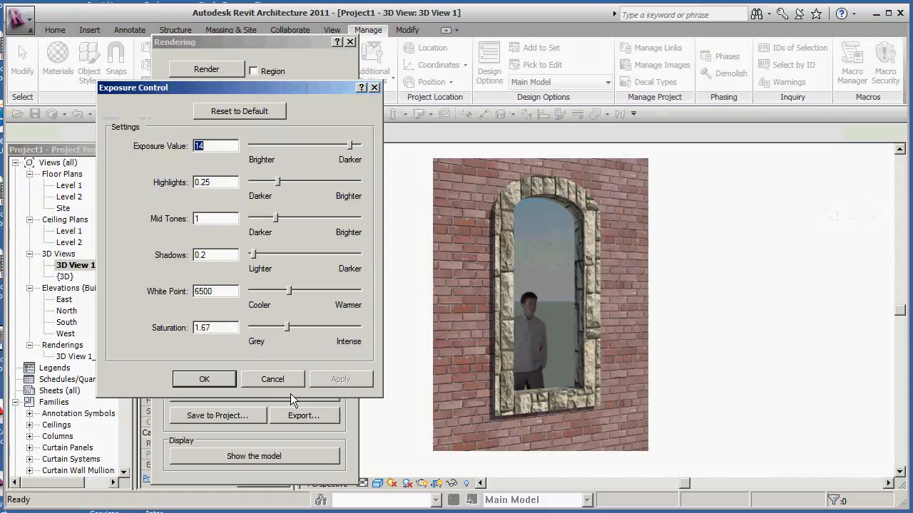
left_click(218, 379)
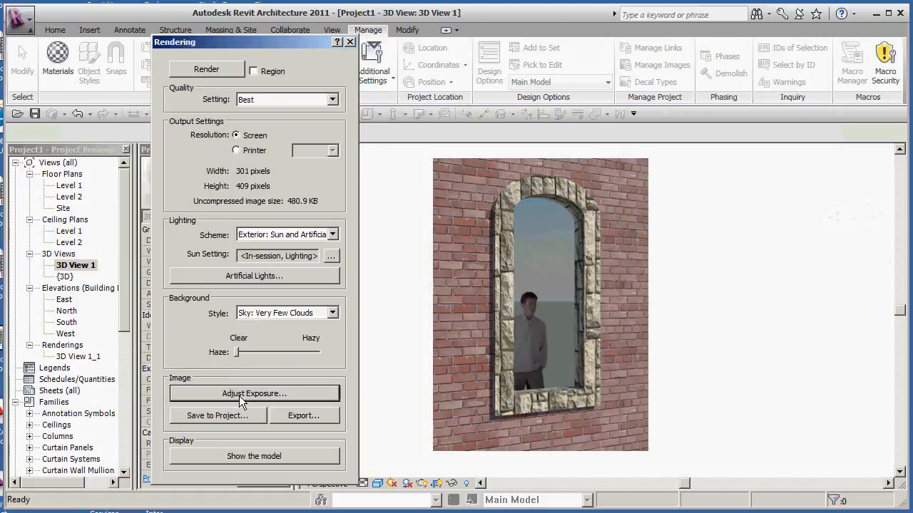
- Save the adjusted rendering to the project as 3D View 1_2 and return the camera view to the model display
left_click(233, 414)
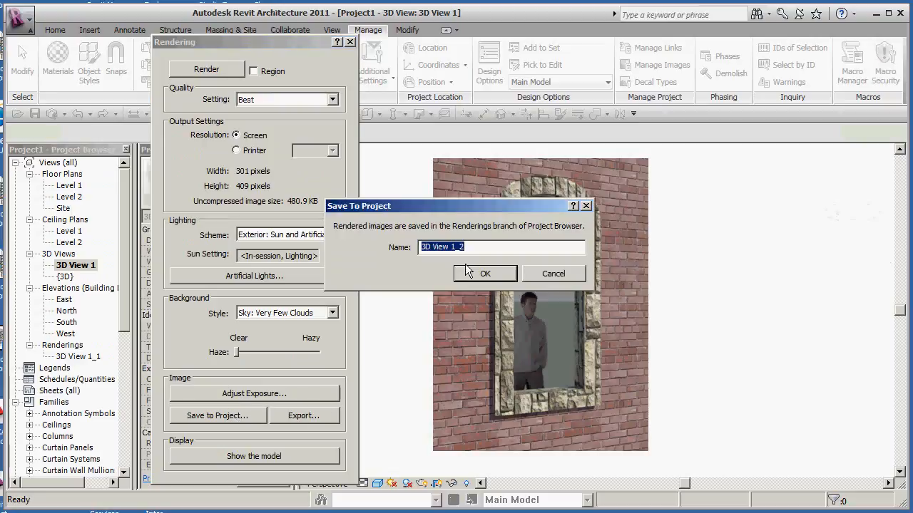
left_click(491, 277)
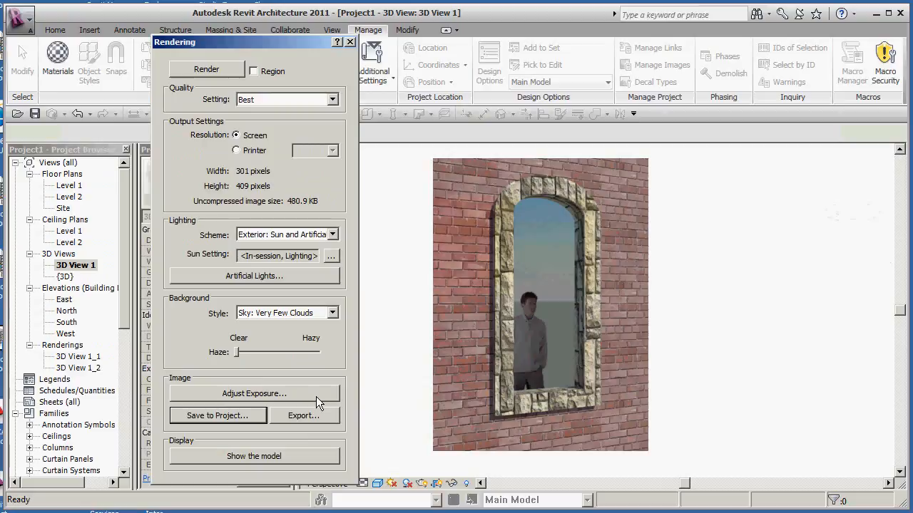
left_click(285, 454)
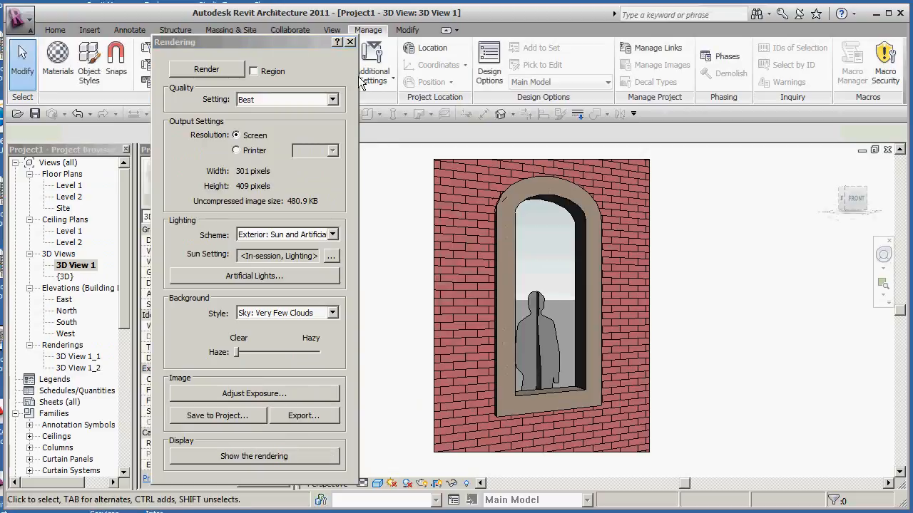
left_click(349, 42)
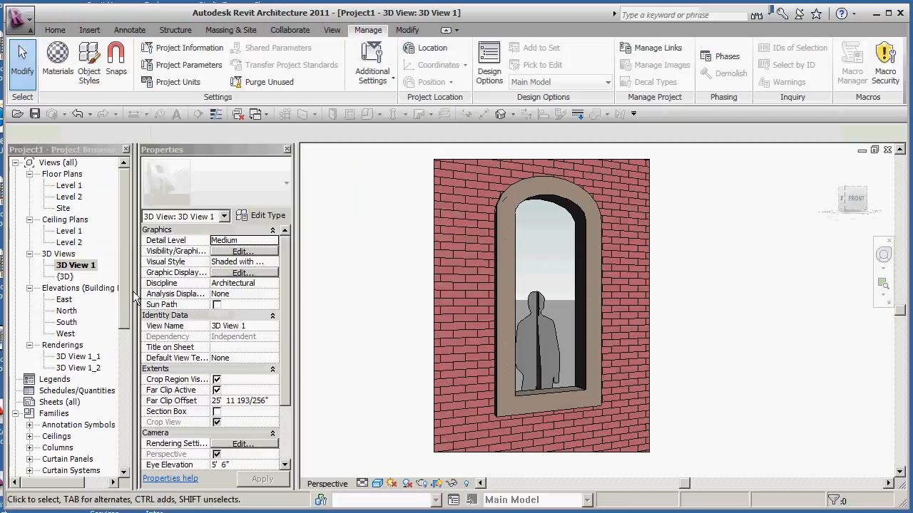
- Compare the saved renderings by opening 3D View 1_1 and 3D View 1_2 in turn
left_click(29, 345)
left_click(29, 345)
double_click(81, 359)
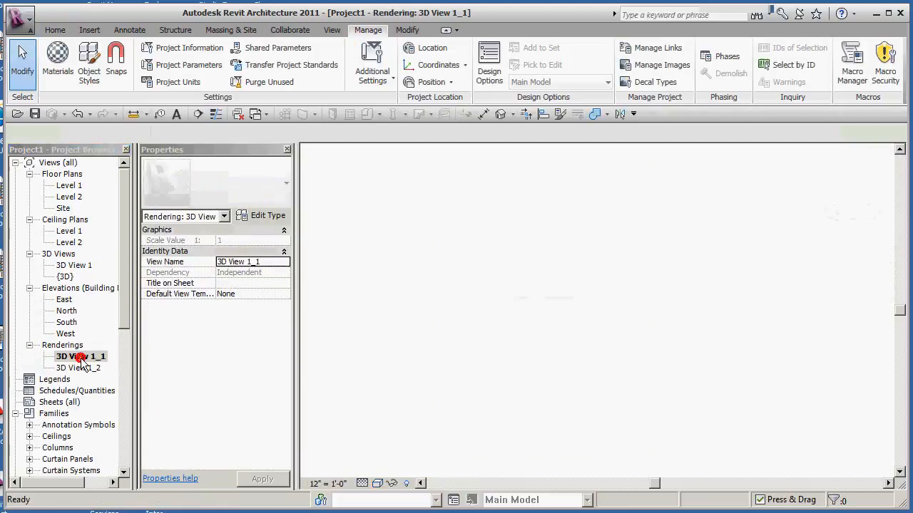
double_click(81, 368)
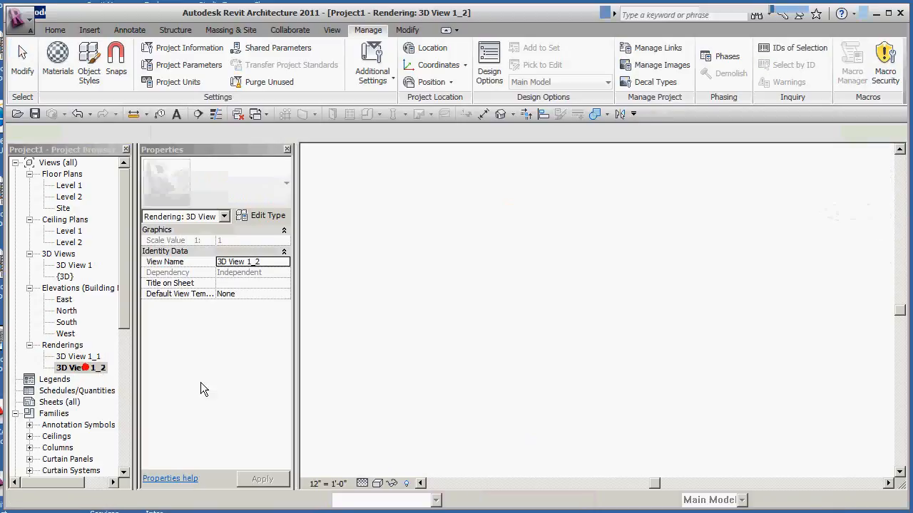
left_click_drag(370, 361, 355, 361)
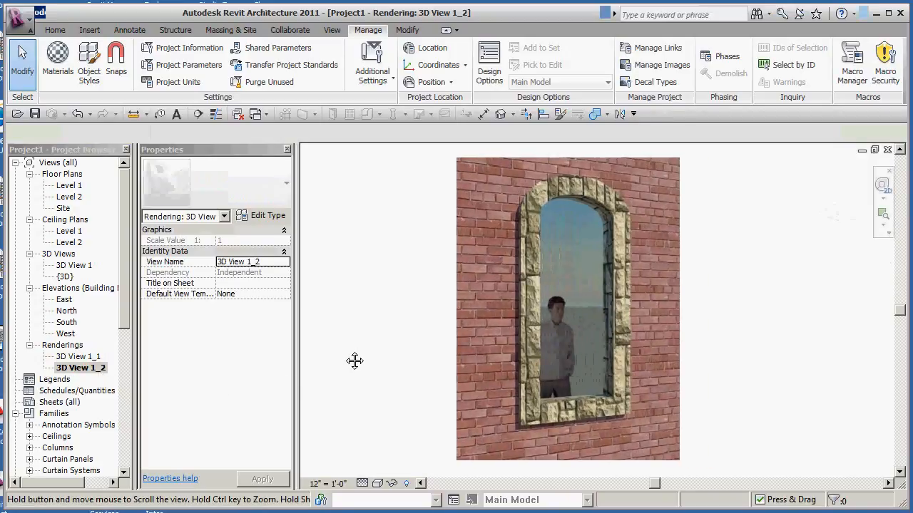